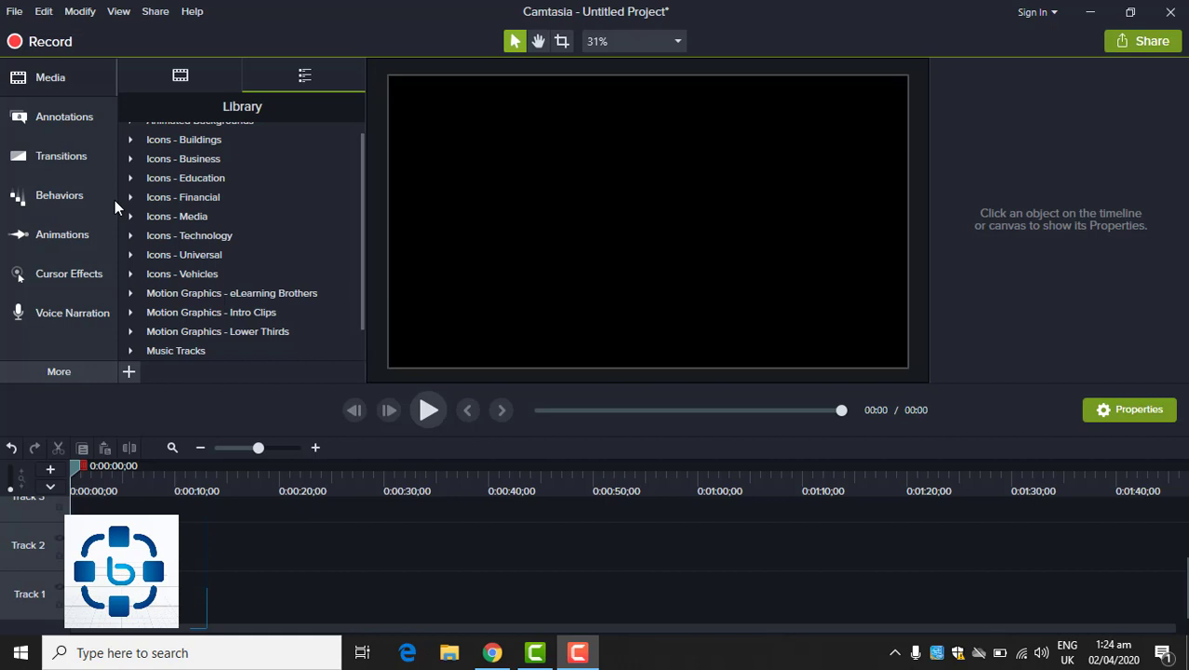
Add the blue rectangular speech bubble callout to the canvas's upper left area and delete its ABC text.
left_click(61, 114)
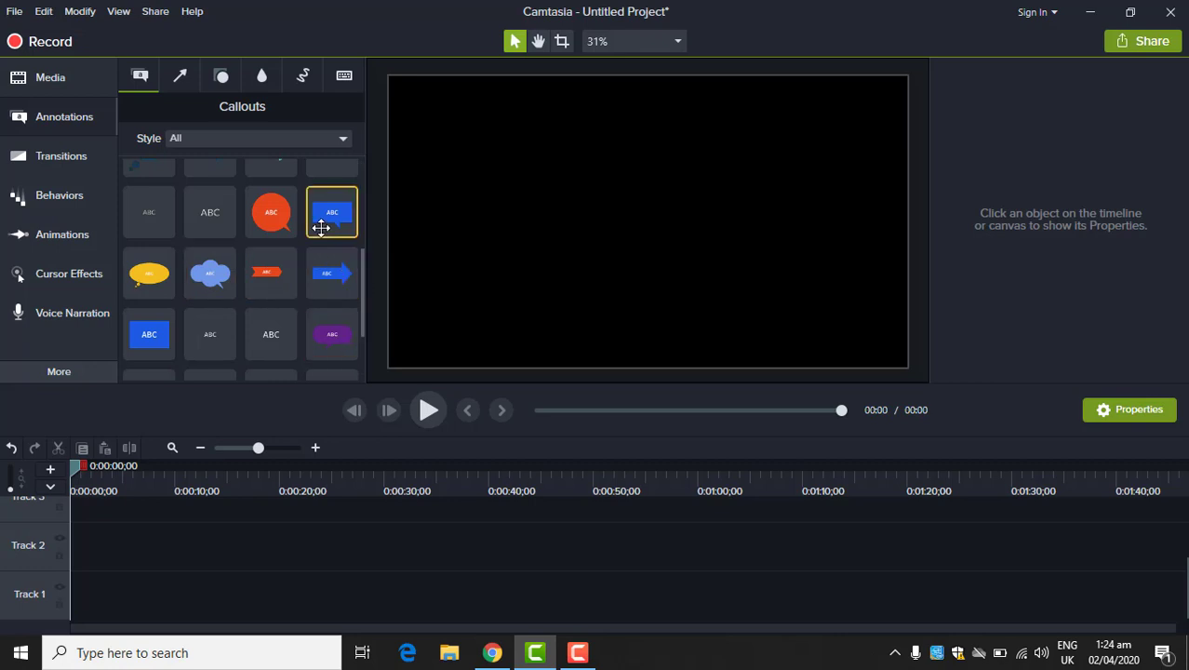
left_click_drag(320, 227, 514, 198)
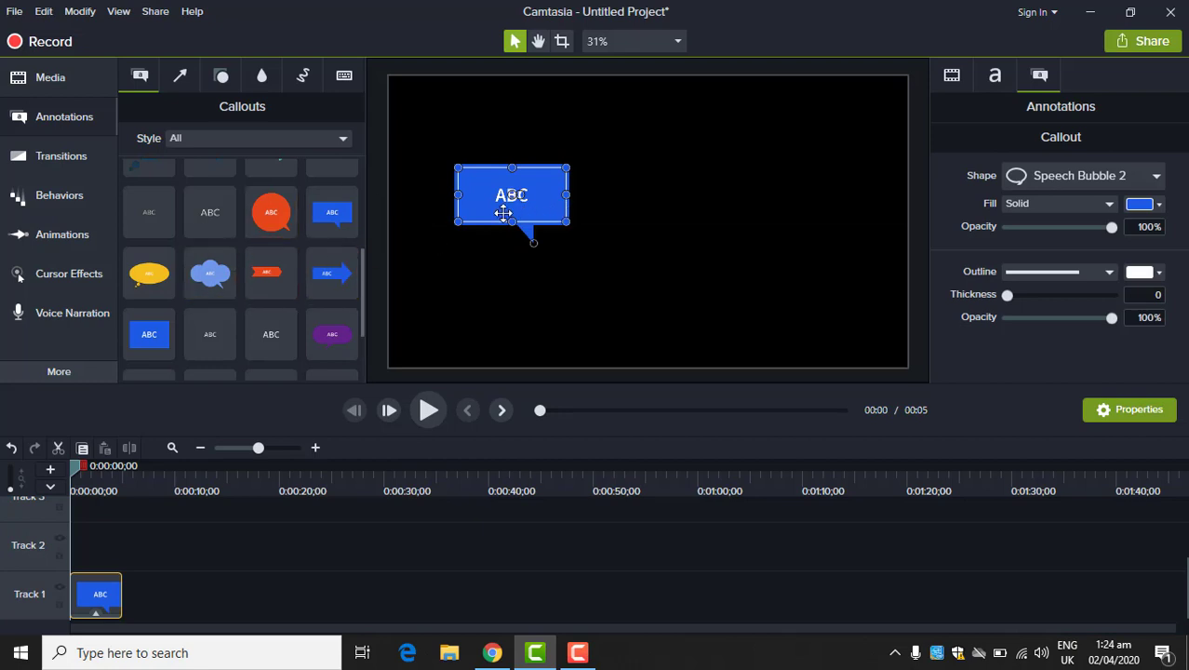
left_click(458, 275)
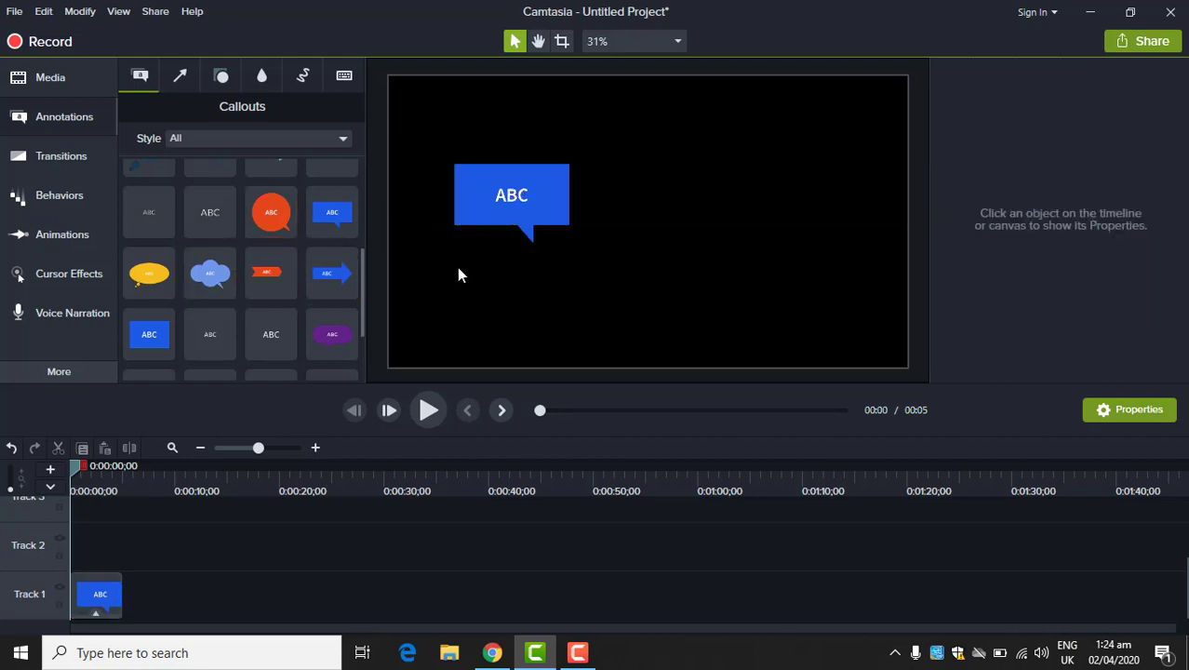
double_click(508, 195)
key("Delete")
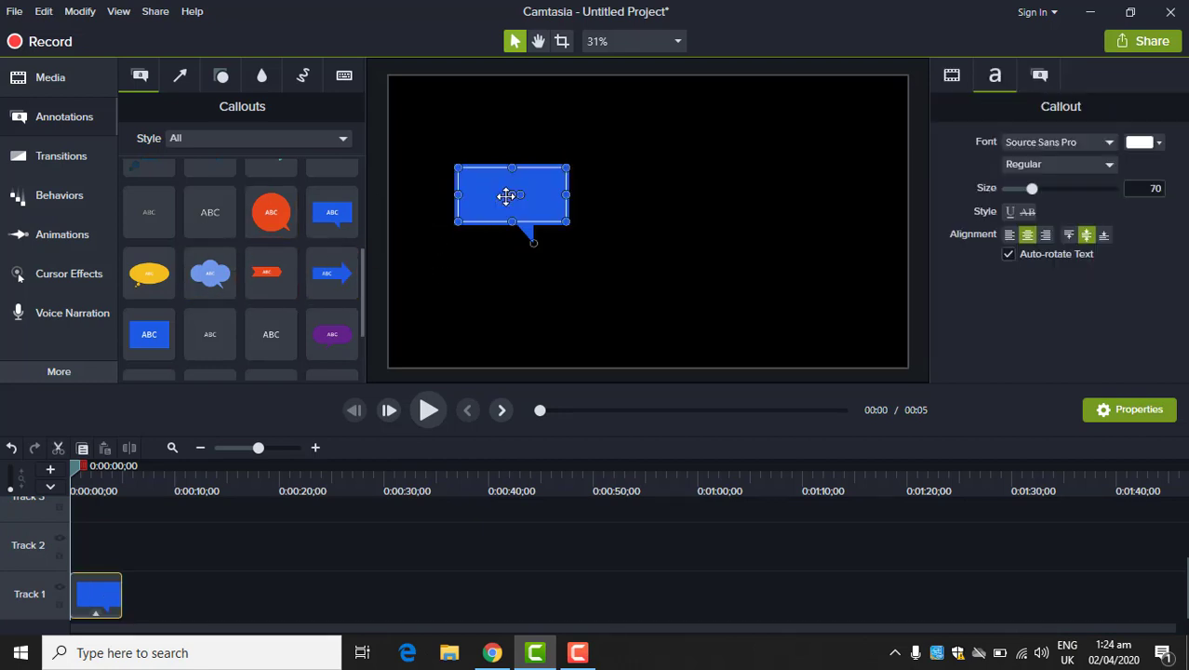
left_click(439, 262)
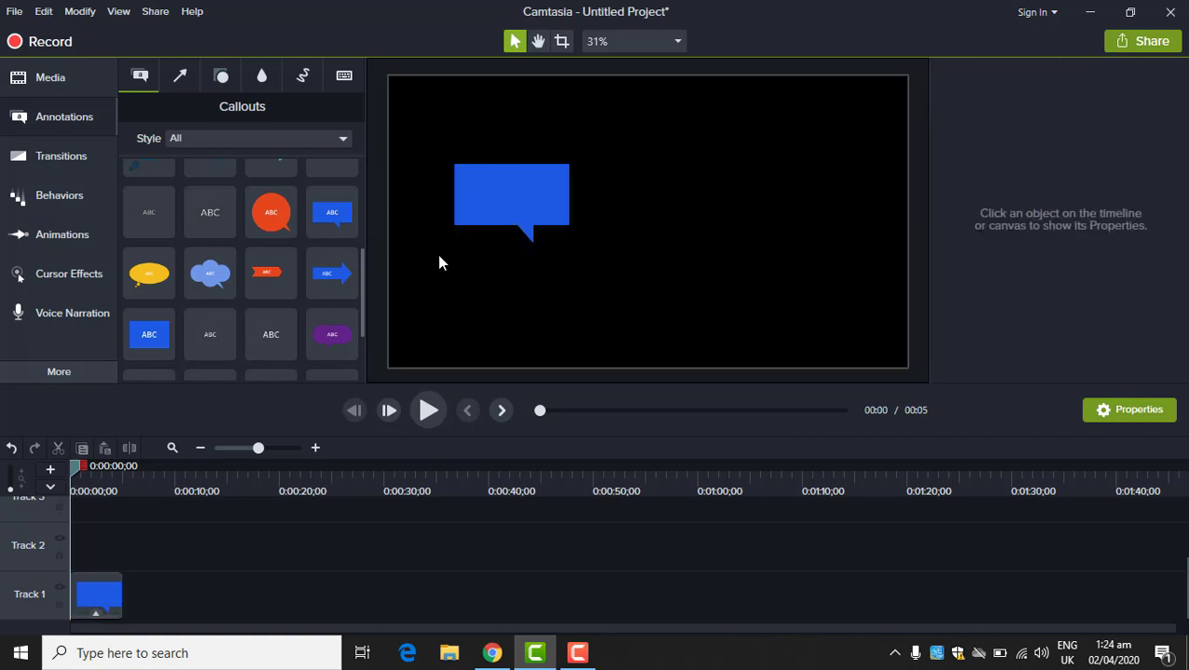
left_click(58, 170)
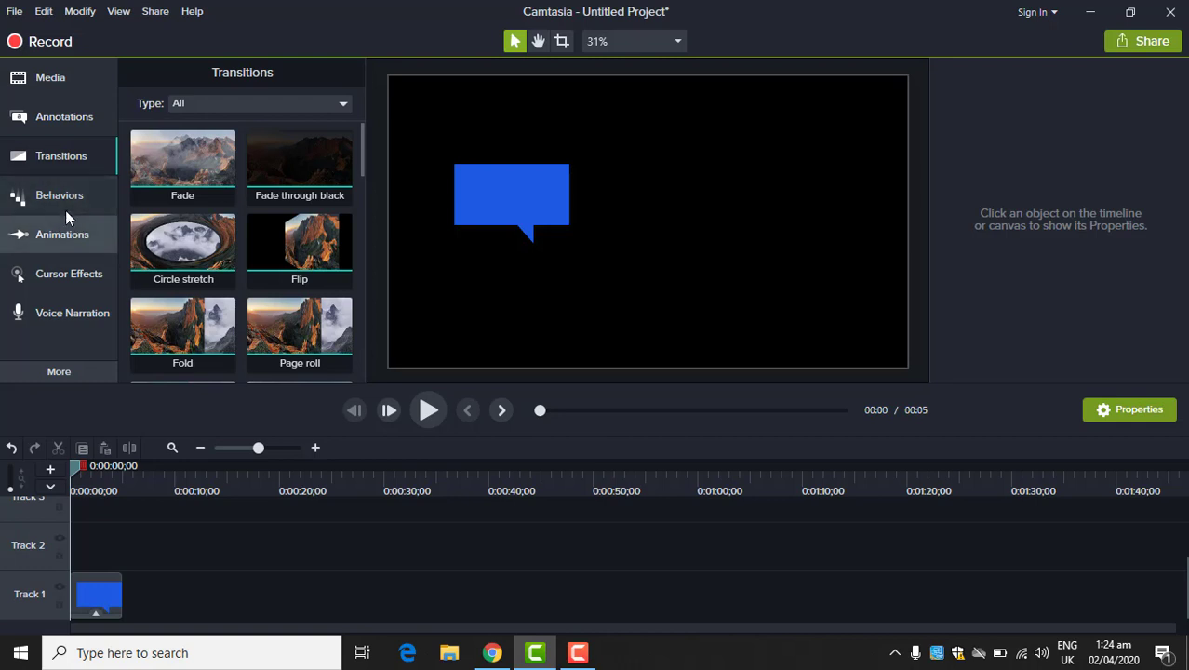
left_click(56, 155)
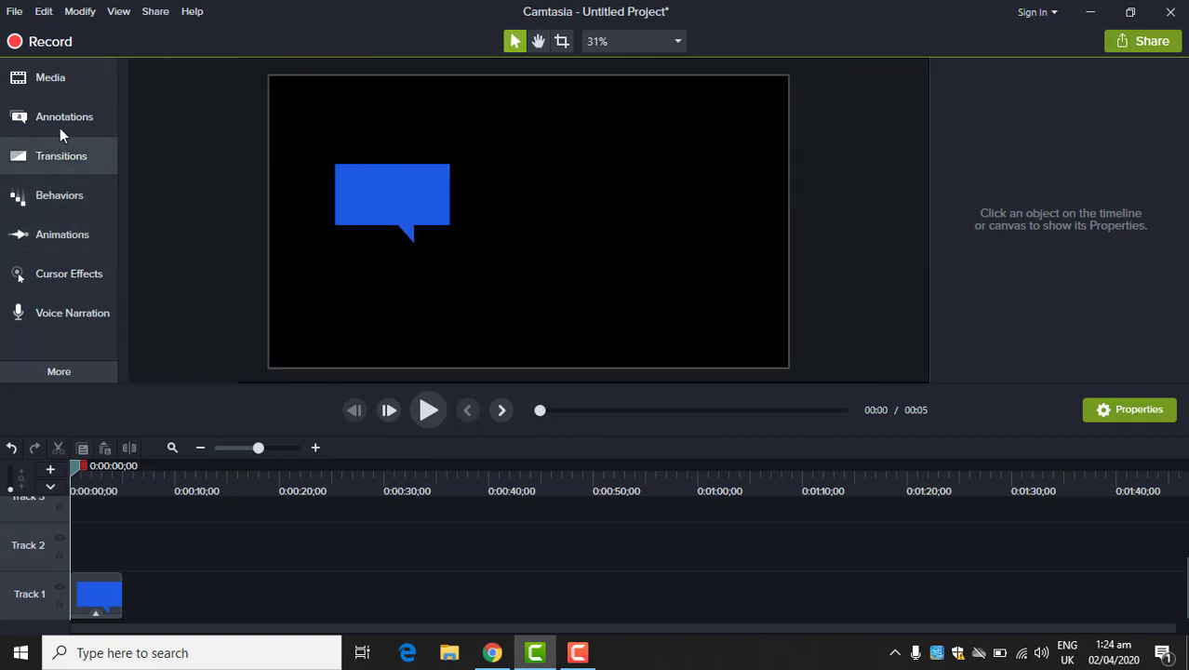
Add a plain text callout without a background beside the speech bubble and enlarge its box to fill most of the canvas's right half.
left_click(70, 122)
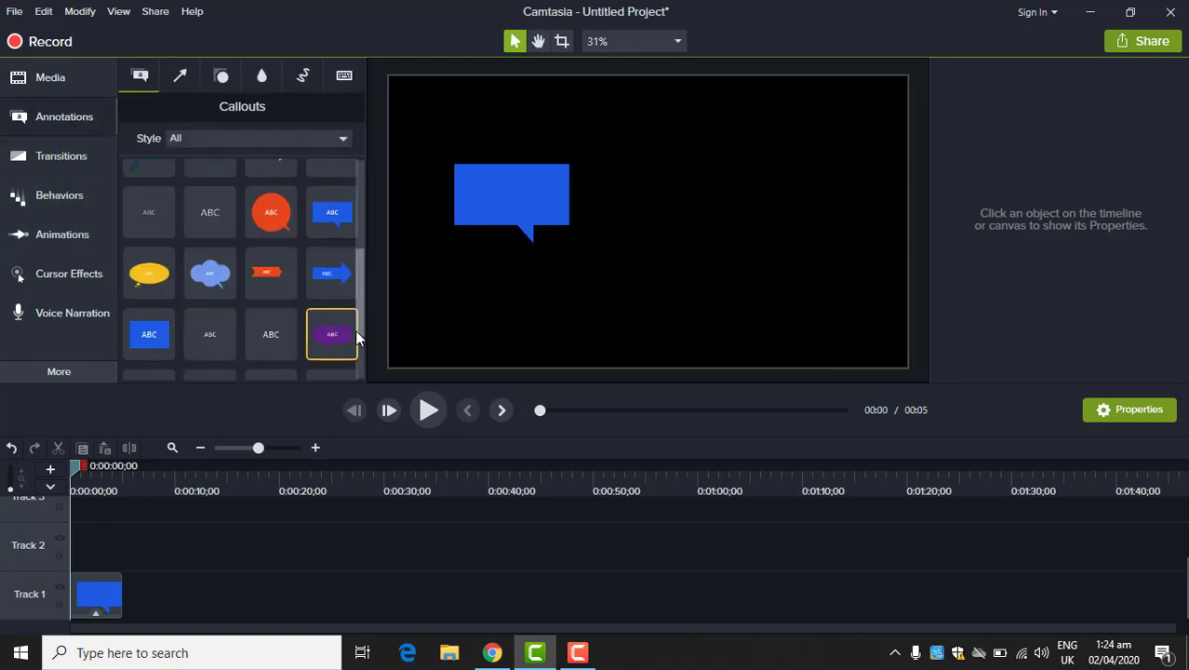
left_click_drag(219, 331, 766, 209)
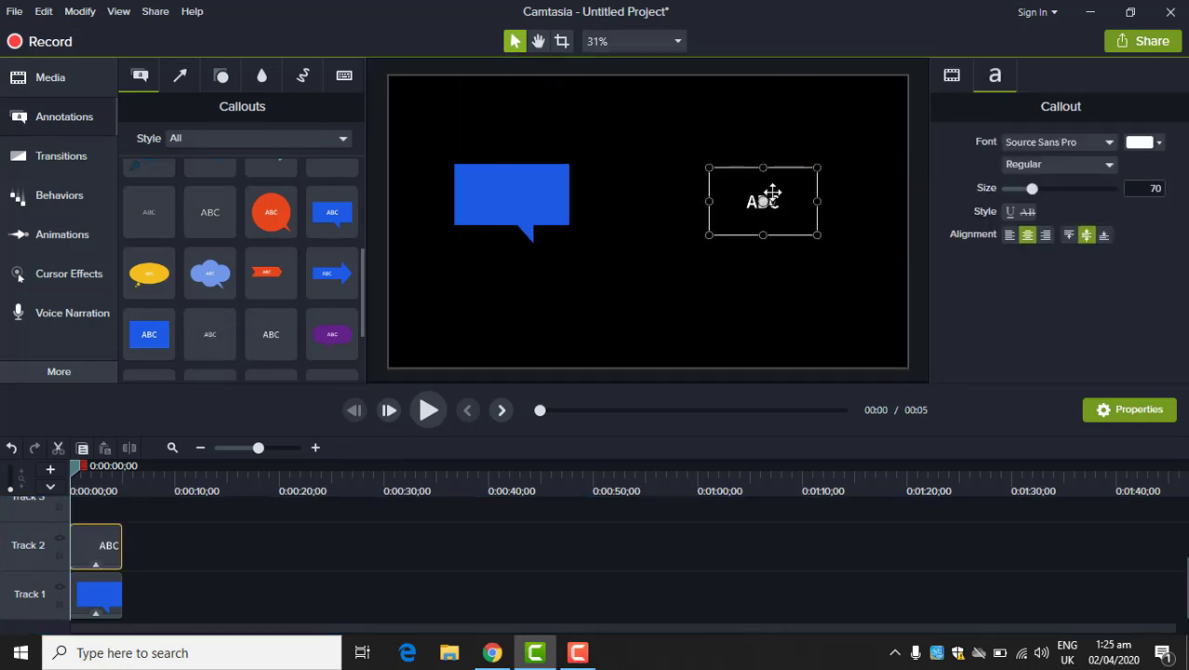
left_click_drag(816, 167, 874, 111)
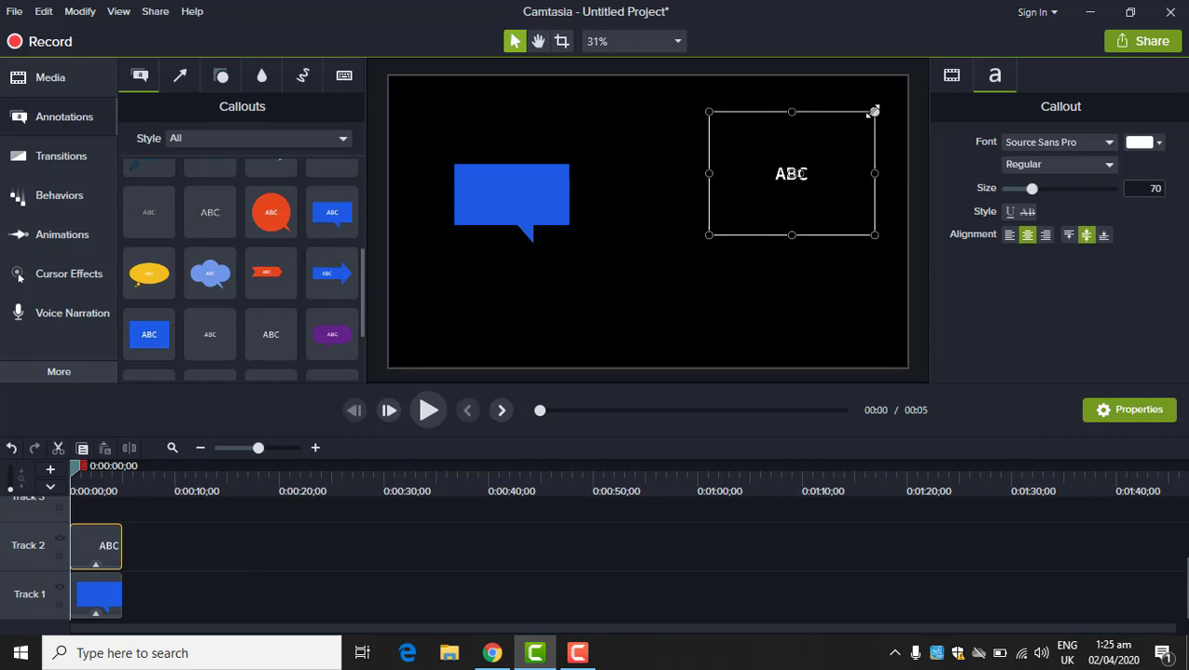
left_click_drag(707, 235, 637, 296)
left_click_drag(772, 208, 768, 224)
Replace the text callout's ABC placeholder with "Hi i am teaching camtasia studio 9 come and watch".
double_click(767, 225)
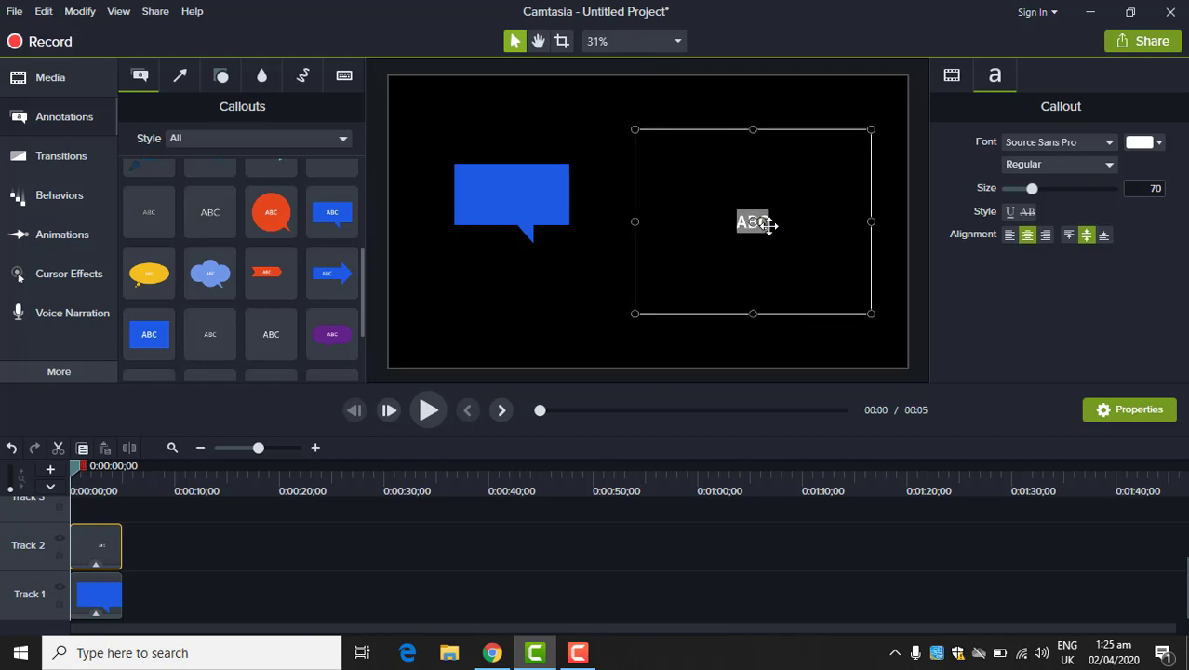
key("BackSpace")
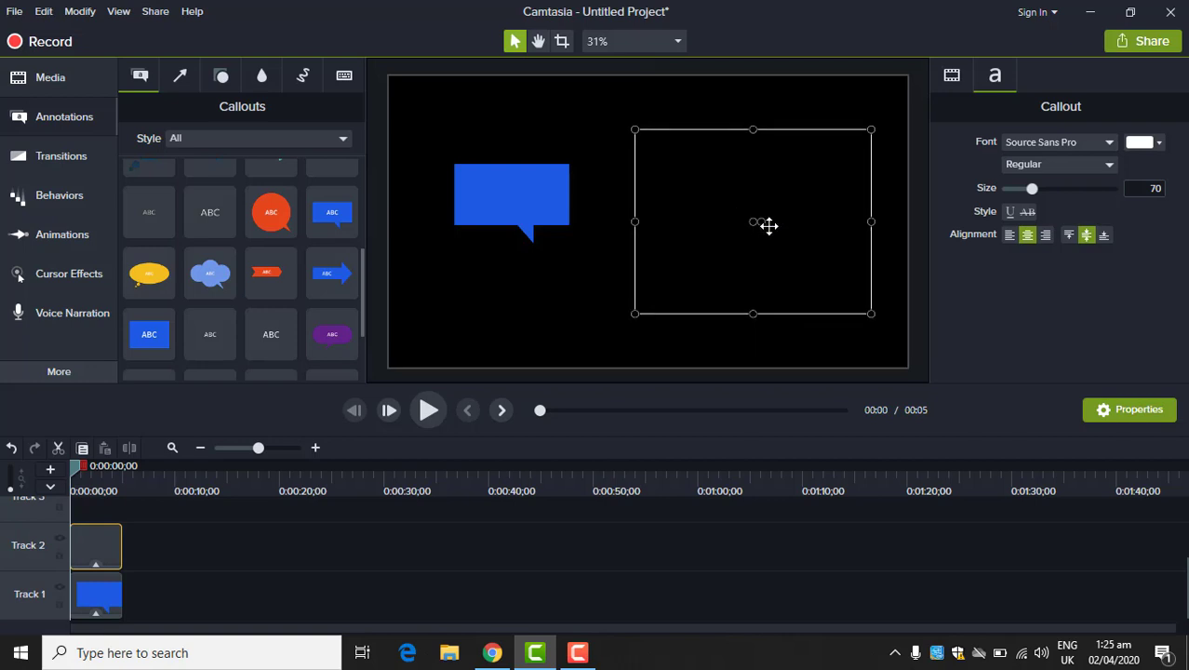
type("Hi t")
type(" am")
type(" teaching")
type(" camte")
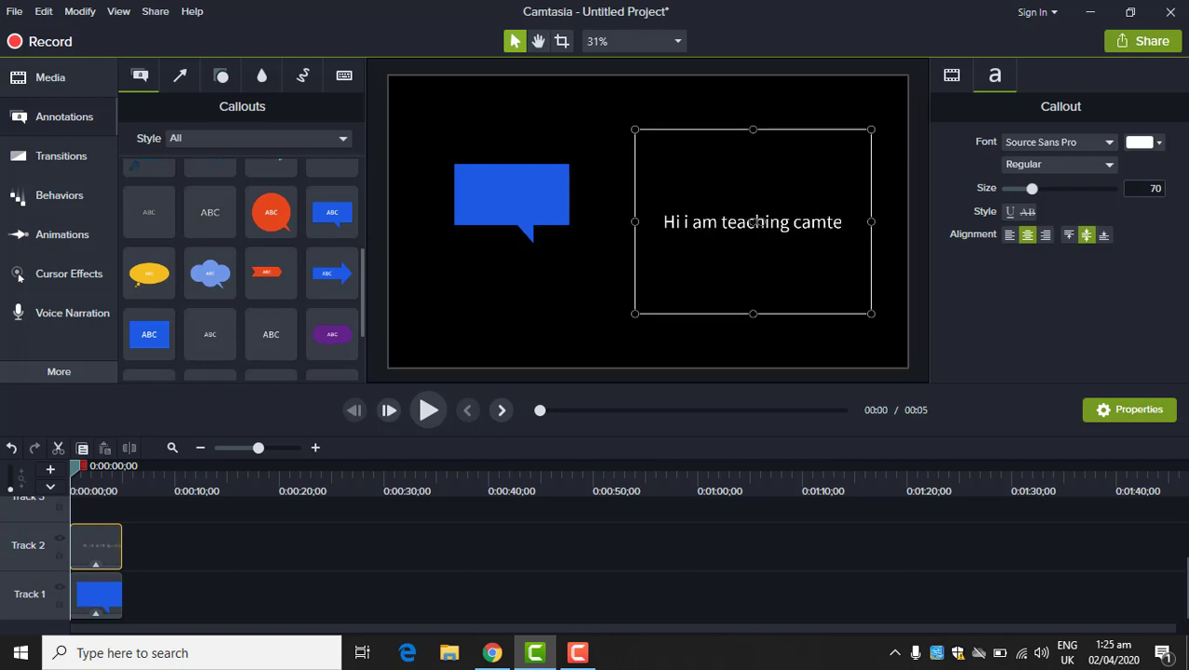
key("BackSpace")
type("a")
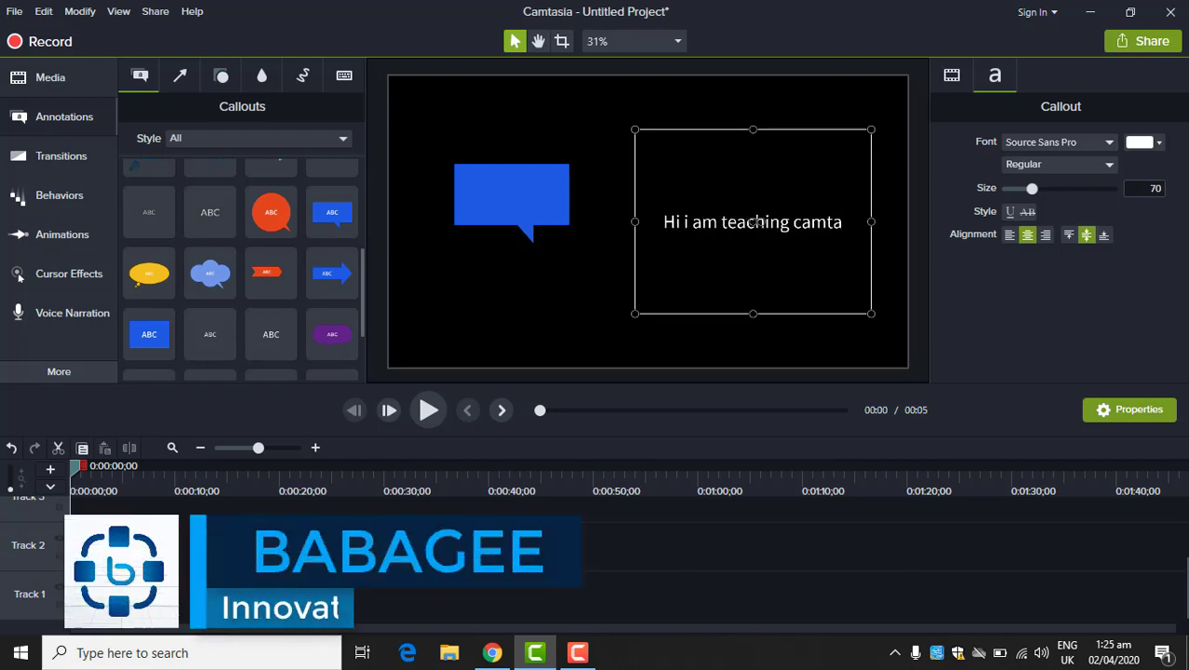
type("sia")
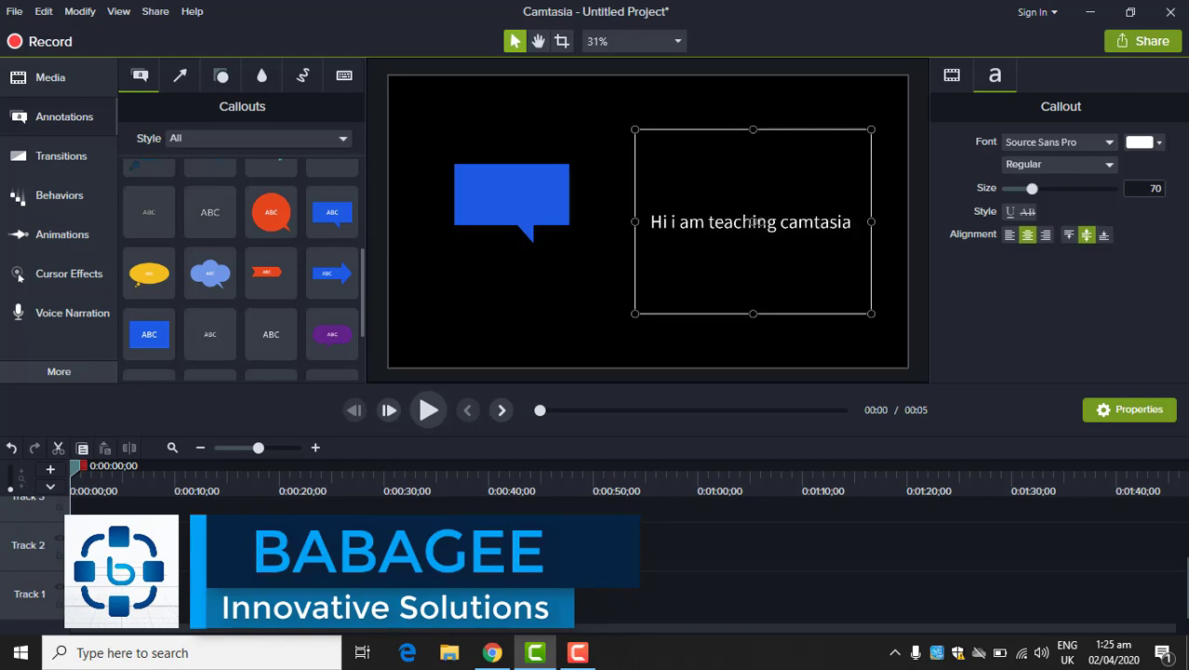
type(" stud")
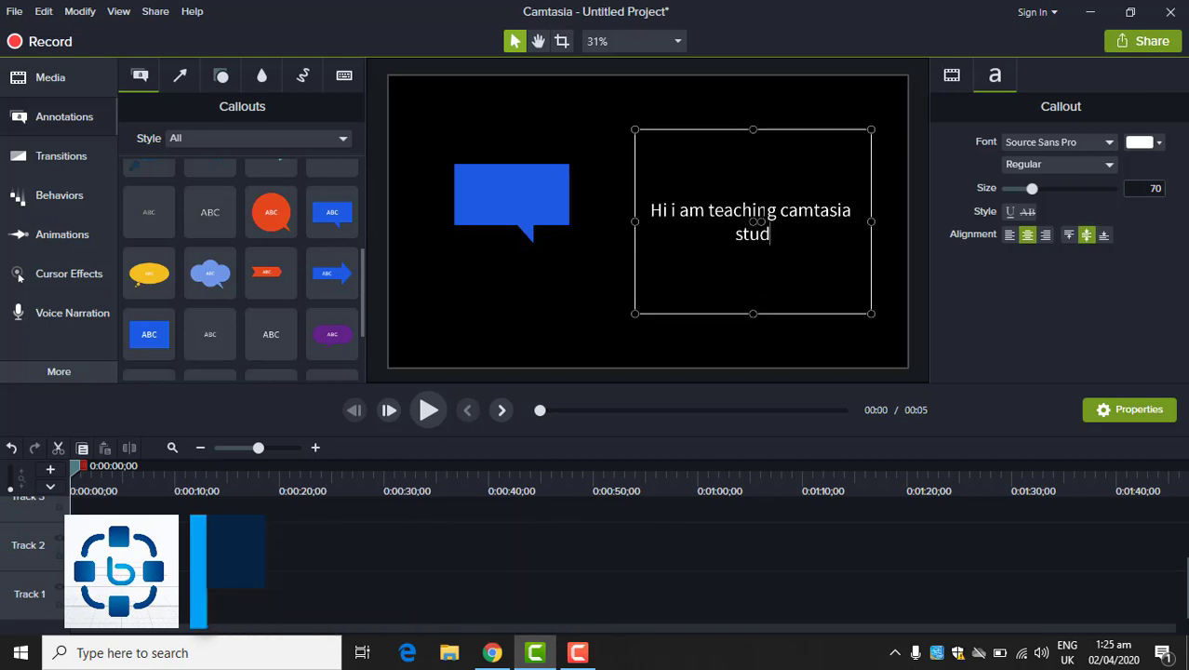
type("io 9")
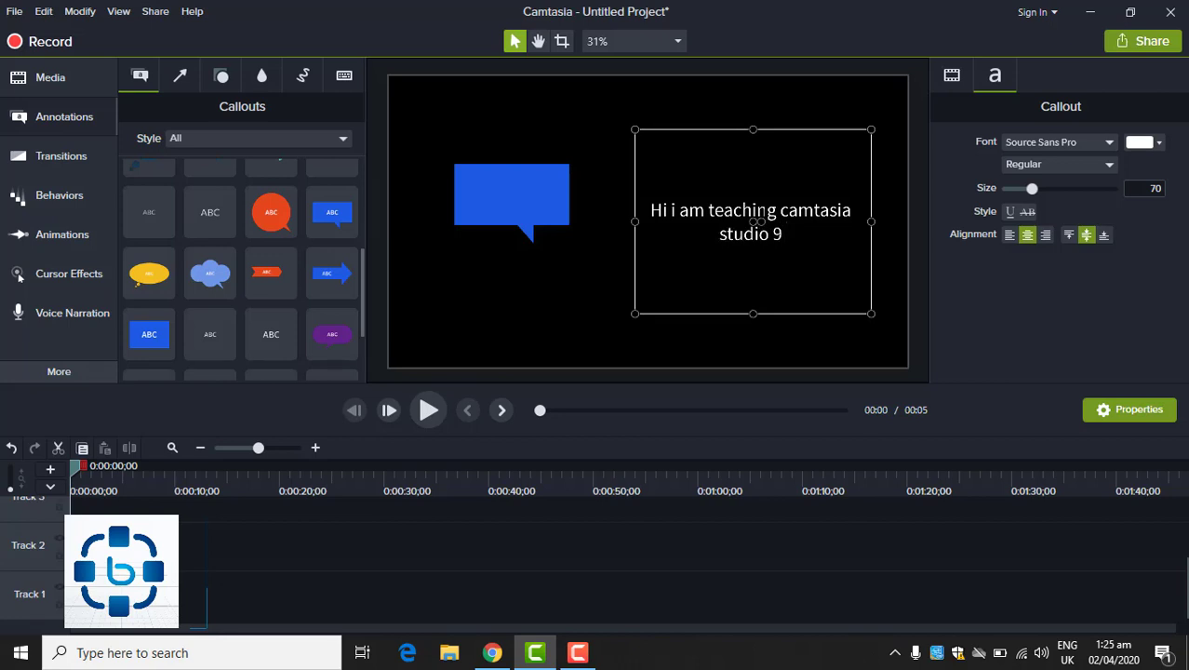
type(" come")
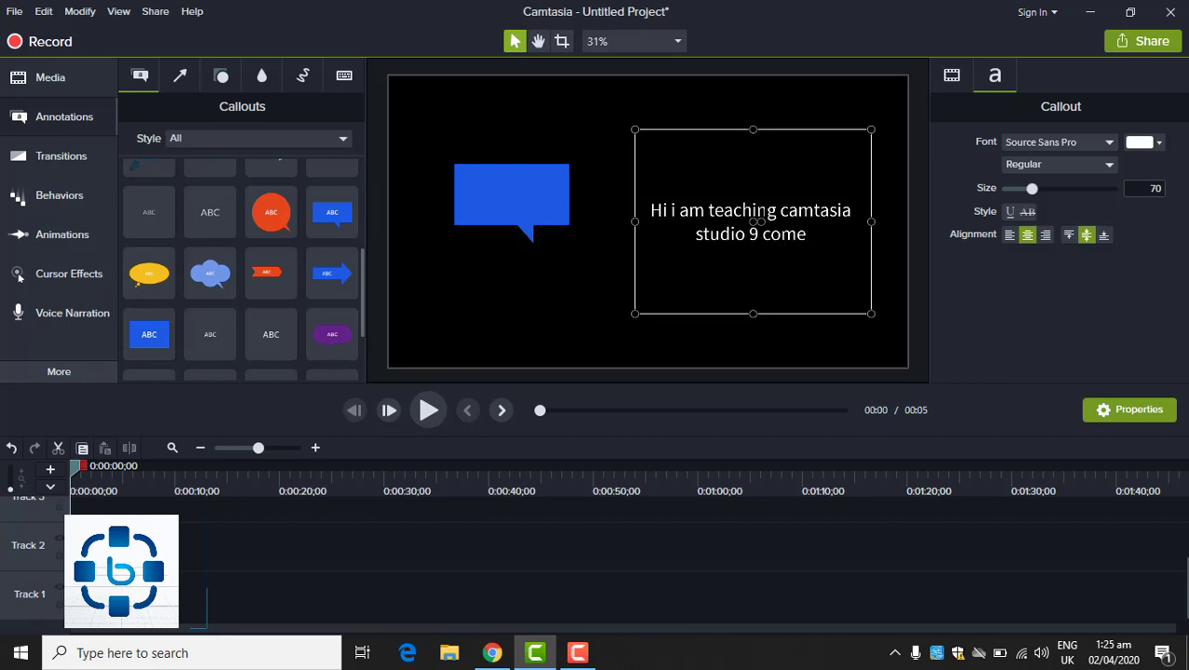
type(" and wat")
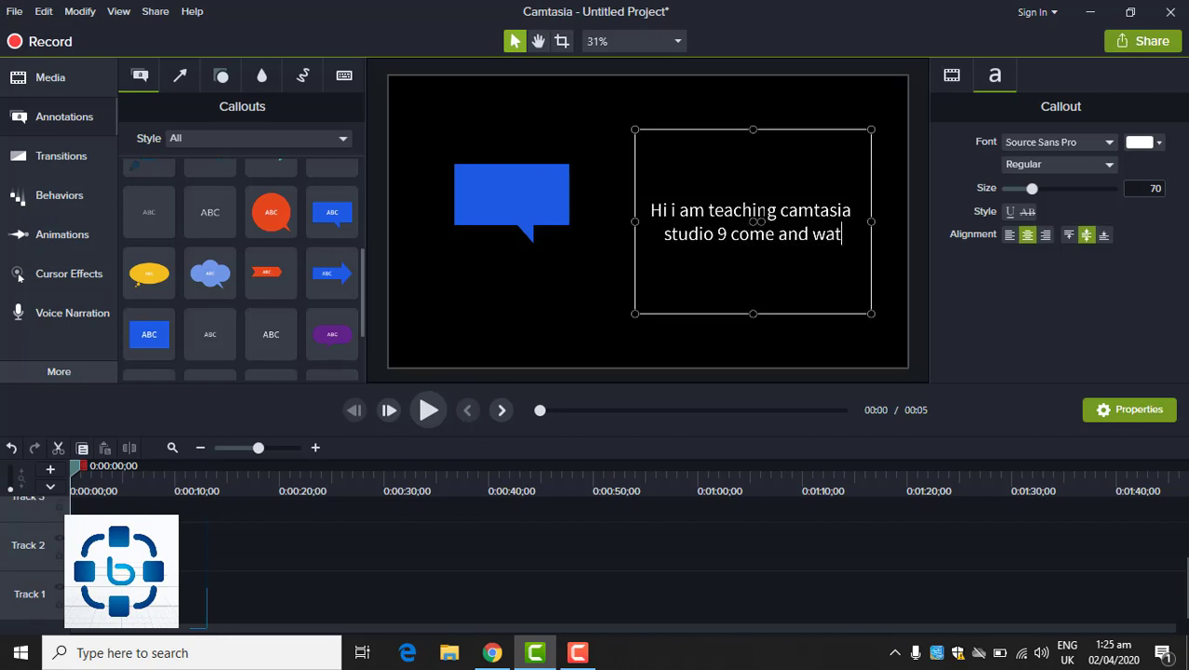
type("ch")
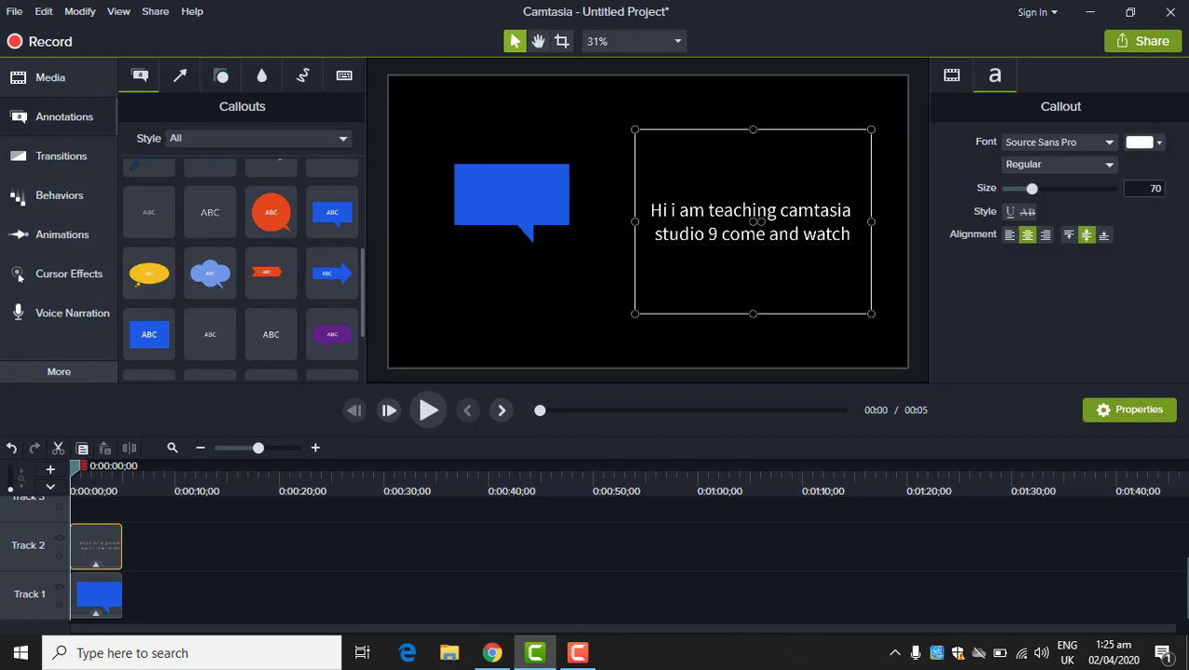
Delete the letters "dio" from "studio" in the text callout and re-enter them.
key("BackSpace")
key("BackSpace")
key("BackSpace")
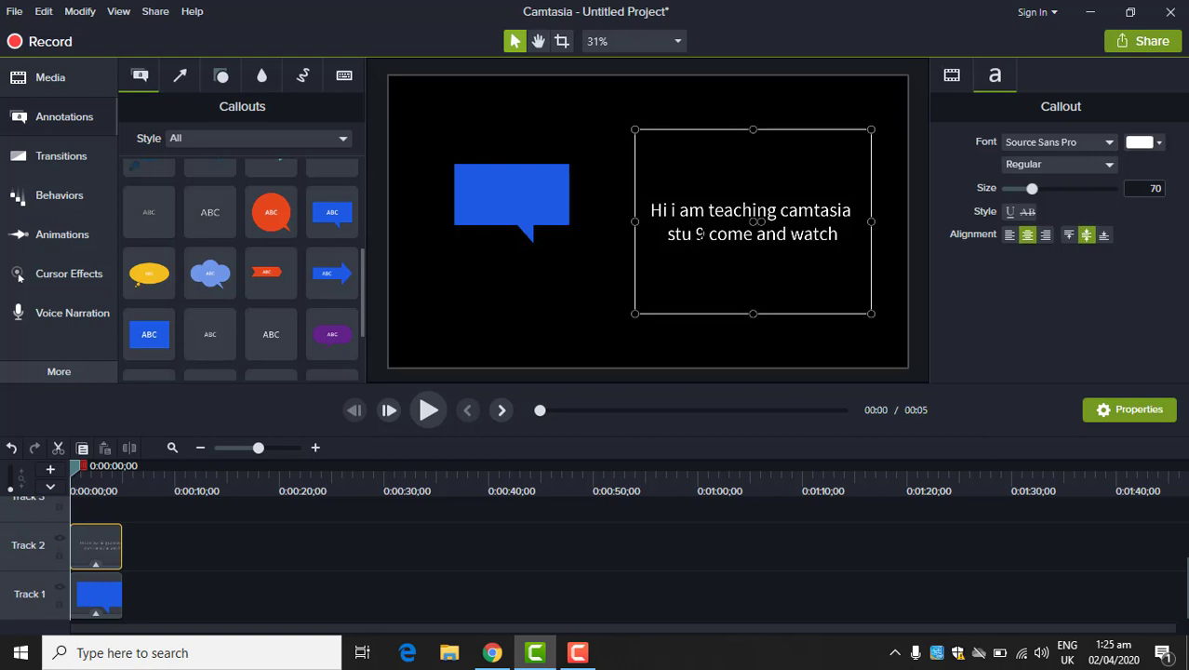
type("dio")
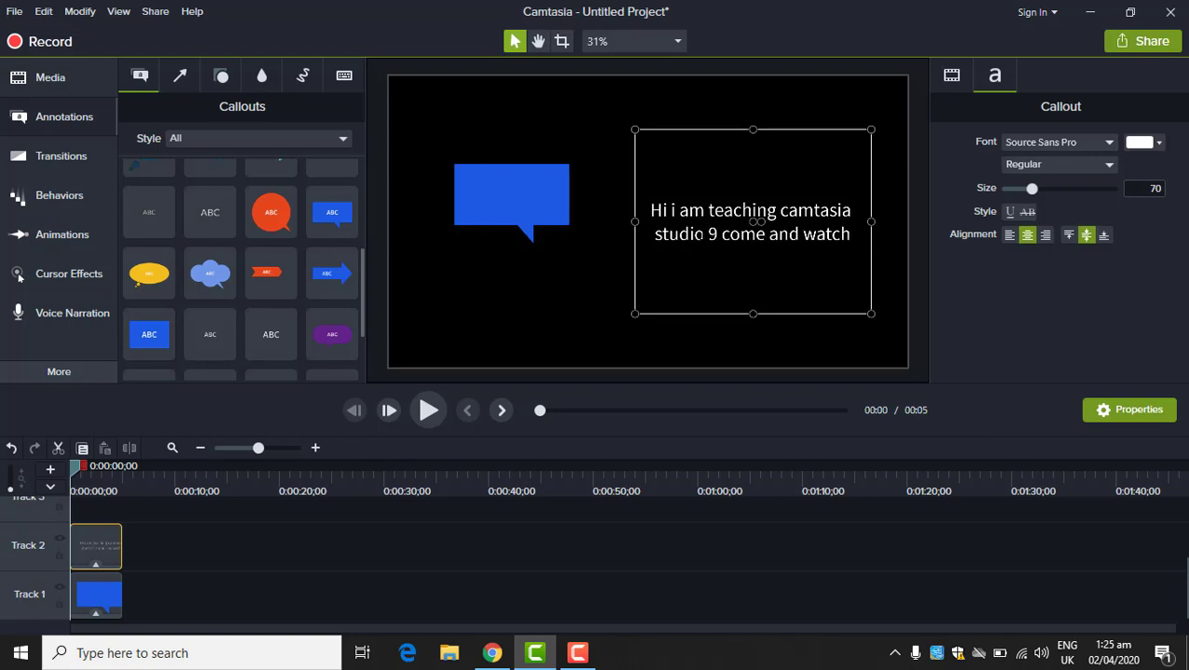
left_click(520, 199)
left_click(670, 213)
left_click(527, 187)
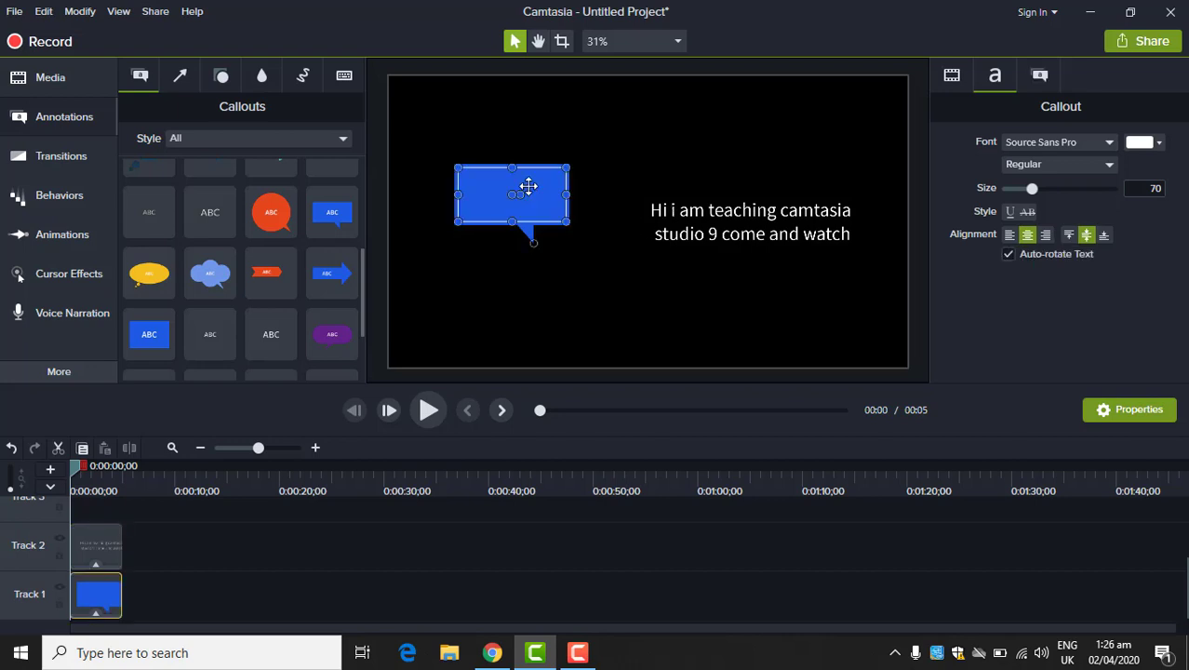
left_click_drag(520, 190, 528, 192)
left_click(71, 161)
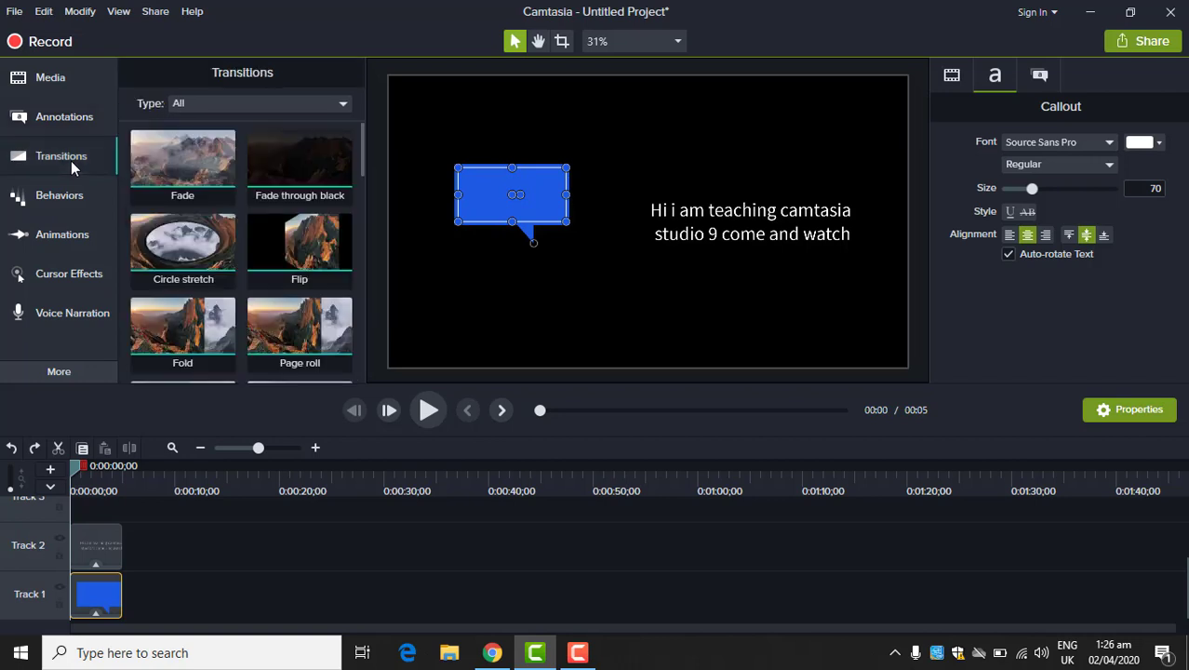
Apply the Drifting behavior to the blue speech bubble clip on Track 1 and play the timeline to preview it.
left_click(45, 195)
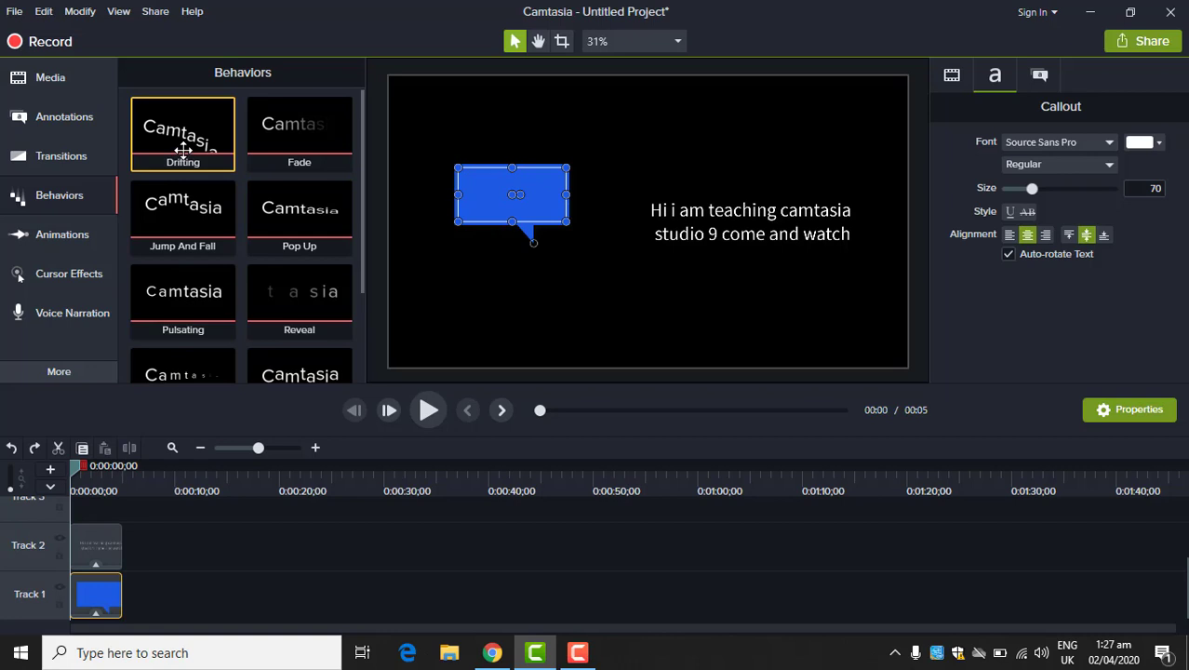
left_click_drag(183, 151, 125, 608)
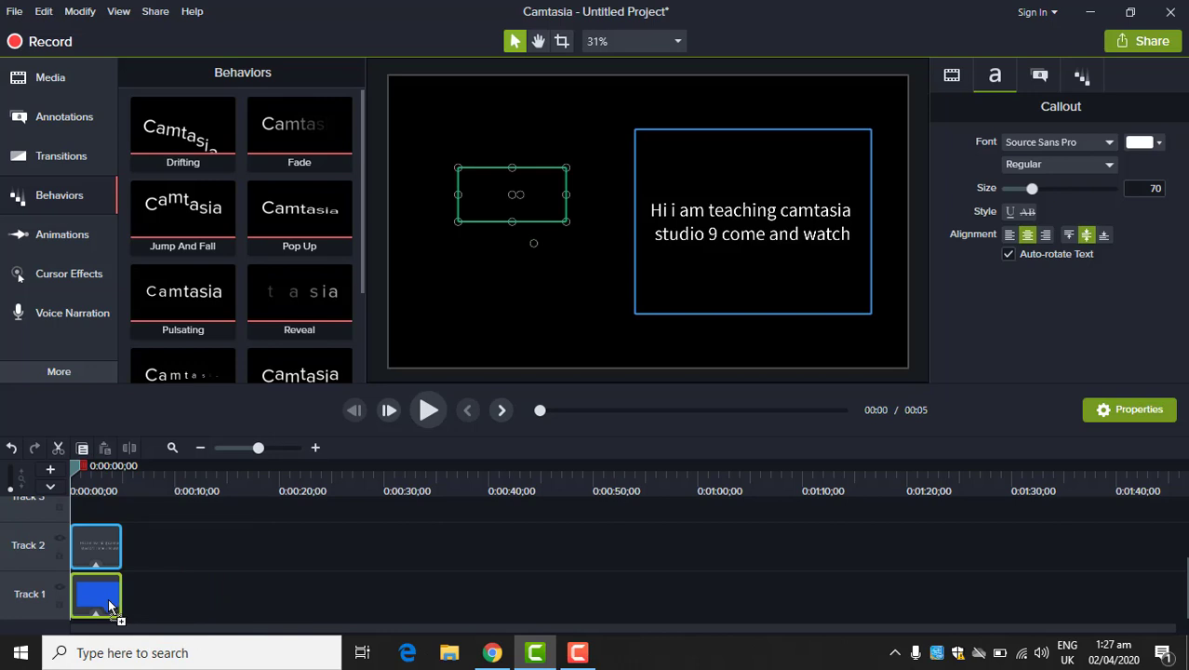
left_click_drag(88, 595, 89, 596)
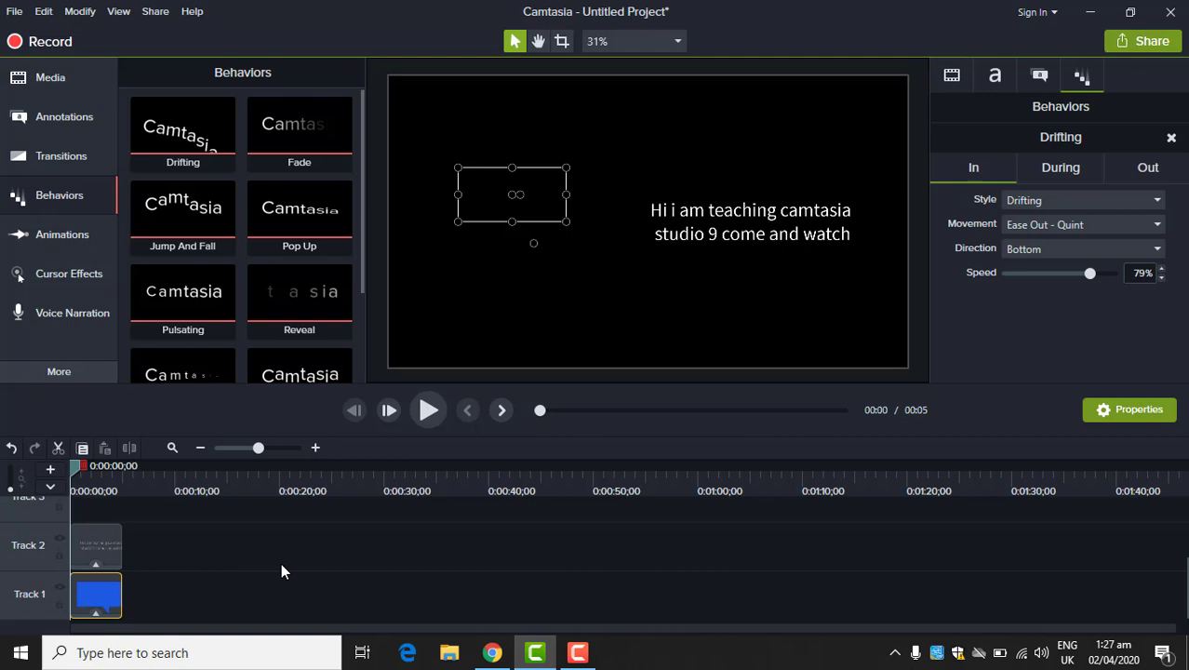
left_click(427, 411)
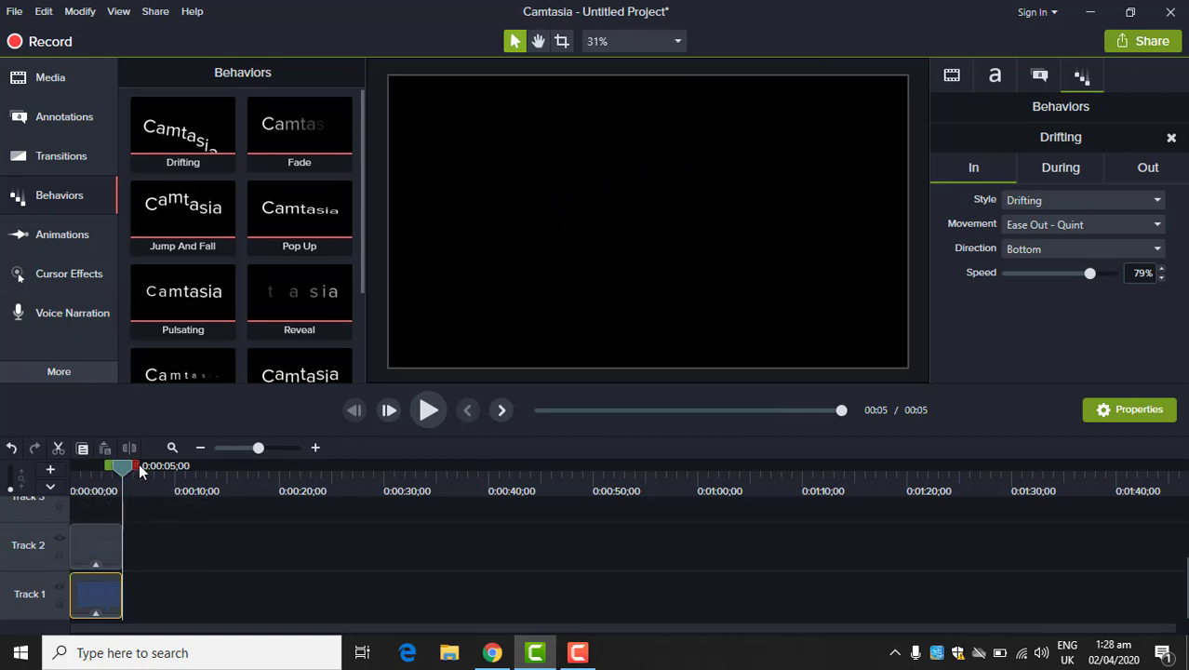
Place the playhead at 0:00:05;02 and move the text clip on Track 2 to start there, after the speech bubble clip.
left_click_drag(120, 458, 120, 489)
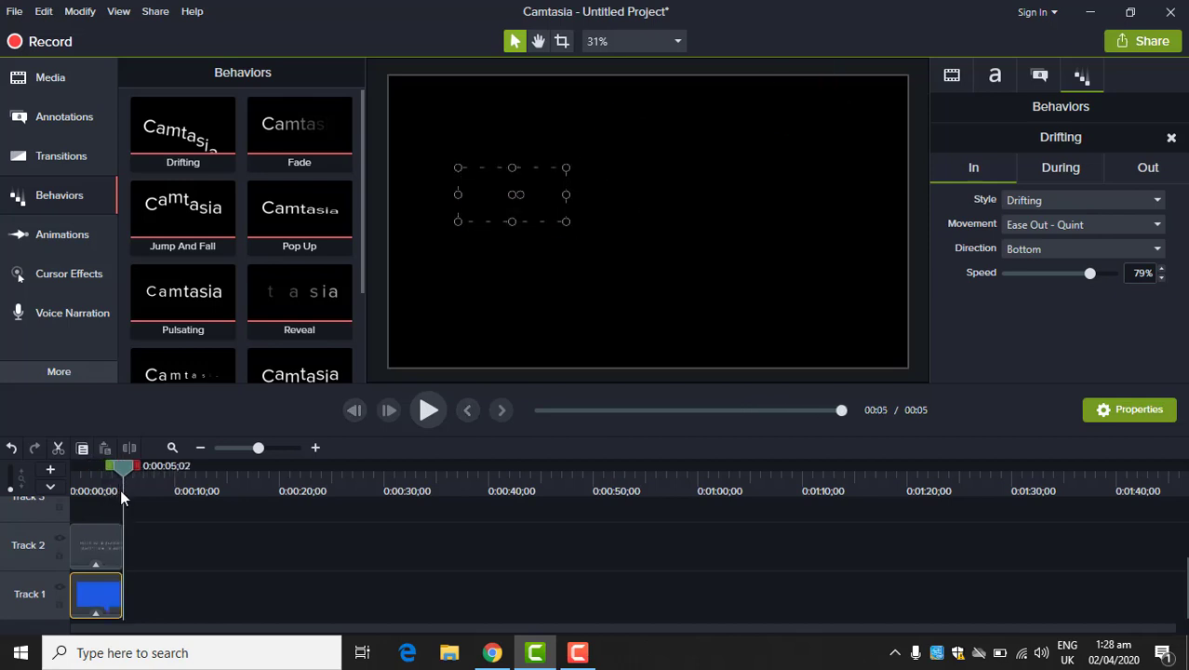
left_click(91, 538)
left_click_drag(95, 531, 146, 546)
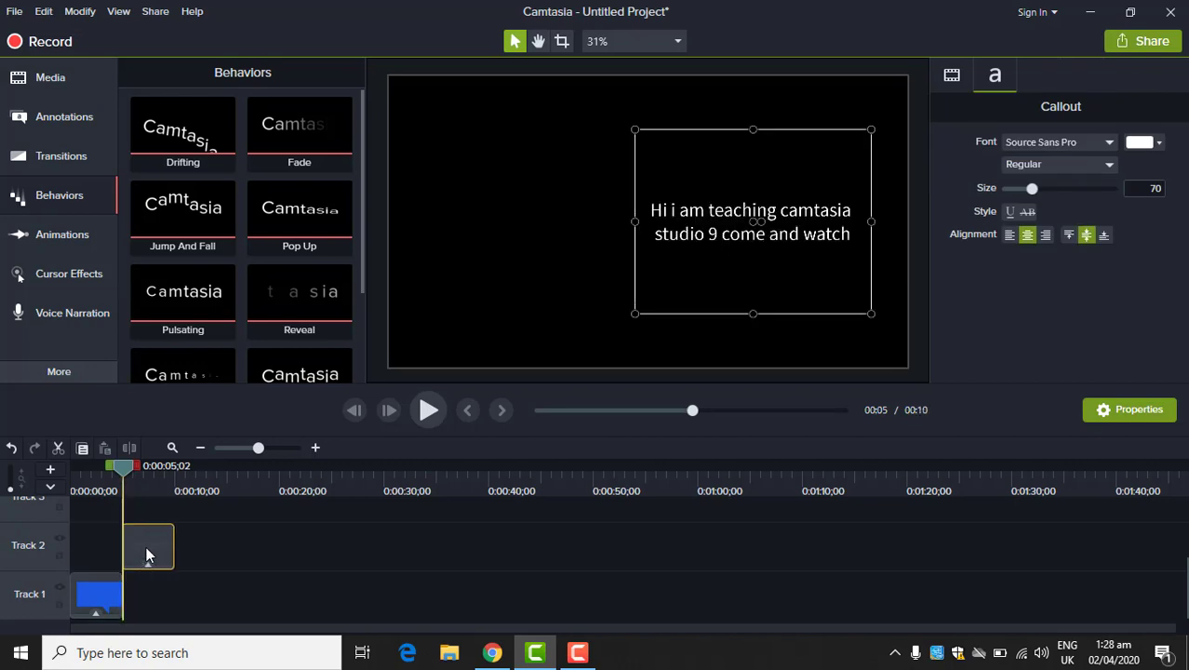
Preview the timeline from the start, then move the Track 2 text clip to begin at about 2 seconds, overlapping the speech bubble clip.
left_click_drag(120, 482, 67, 476)
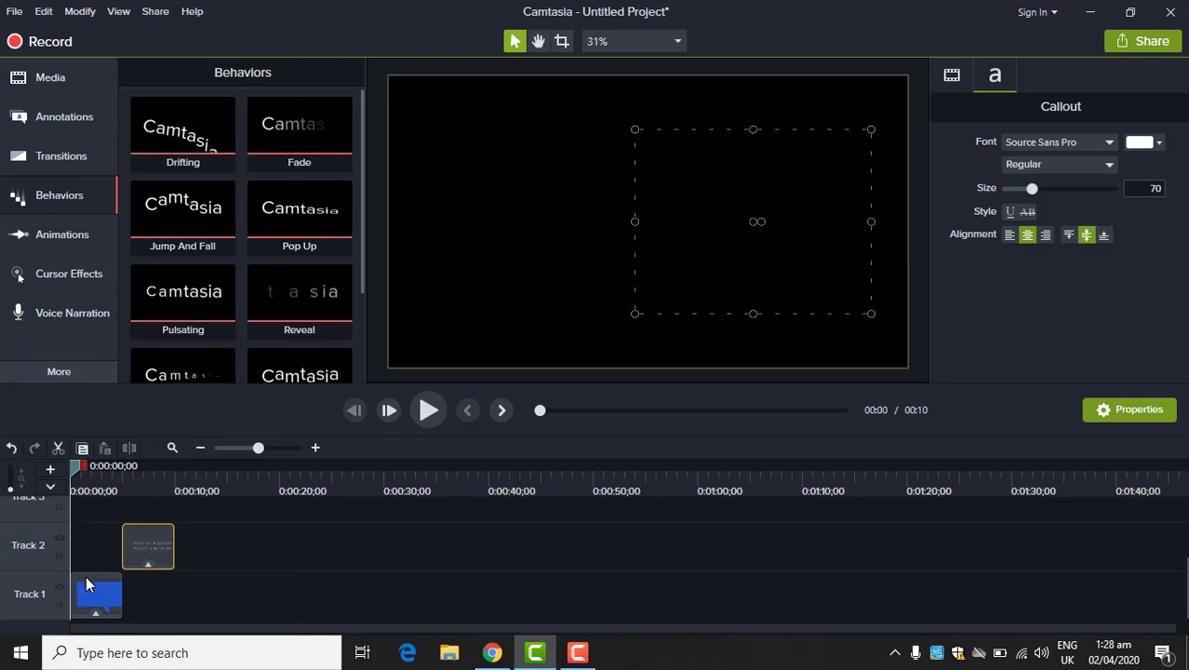
left_click(430, 409)
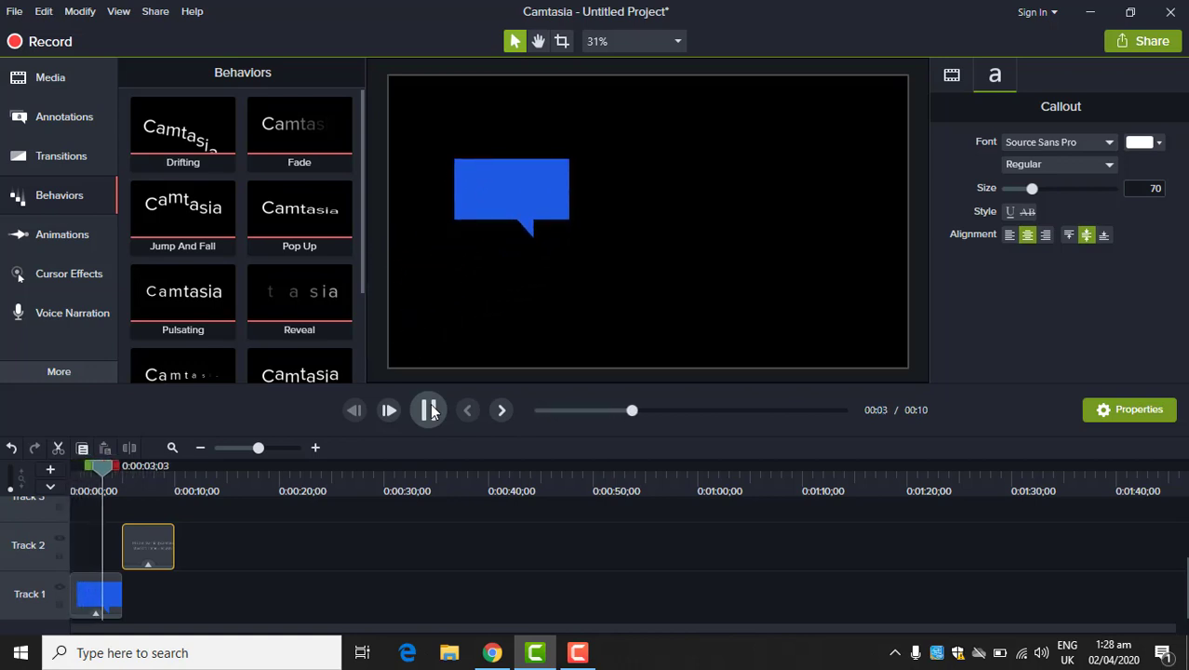
key("space")
left_click_drag(137, 549, 107, 542)
Select the blue speech bubble clip on Track 1 and expand its applied effects on the timeline.
left_click(85, 595)
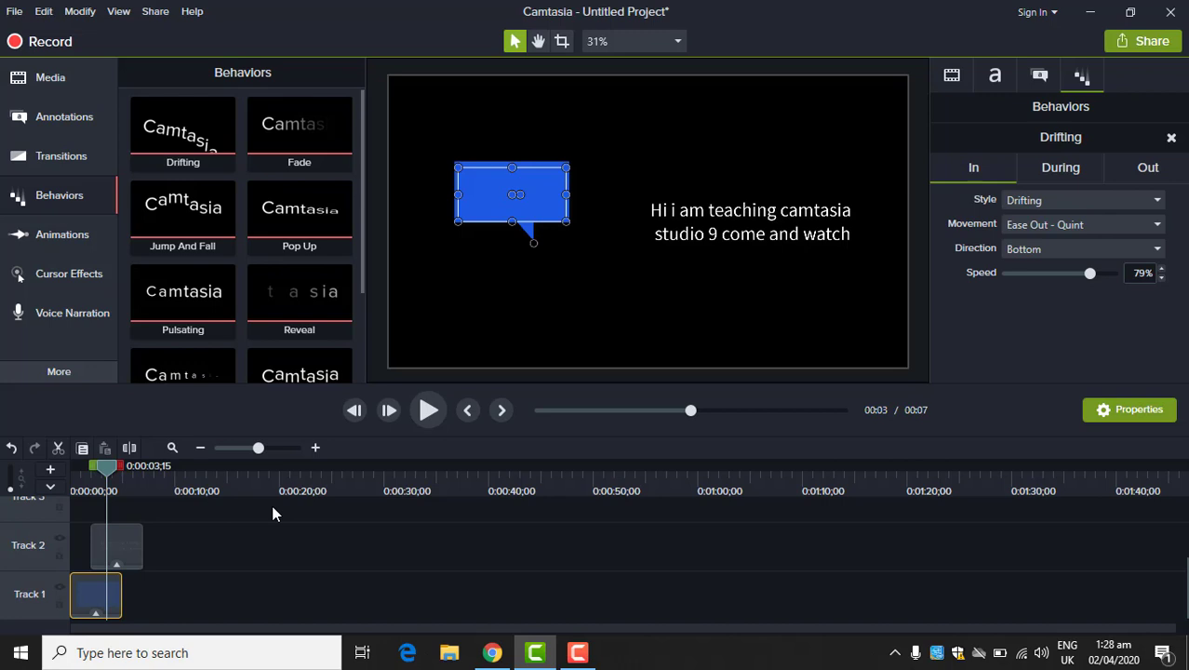
left_click(93, 609)
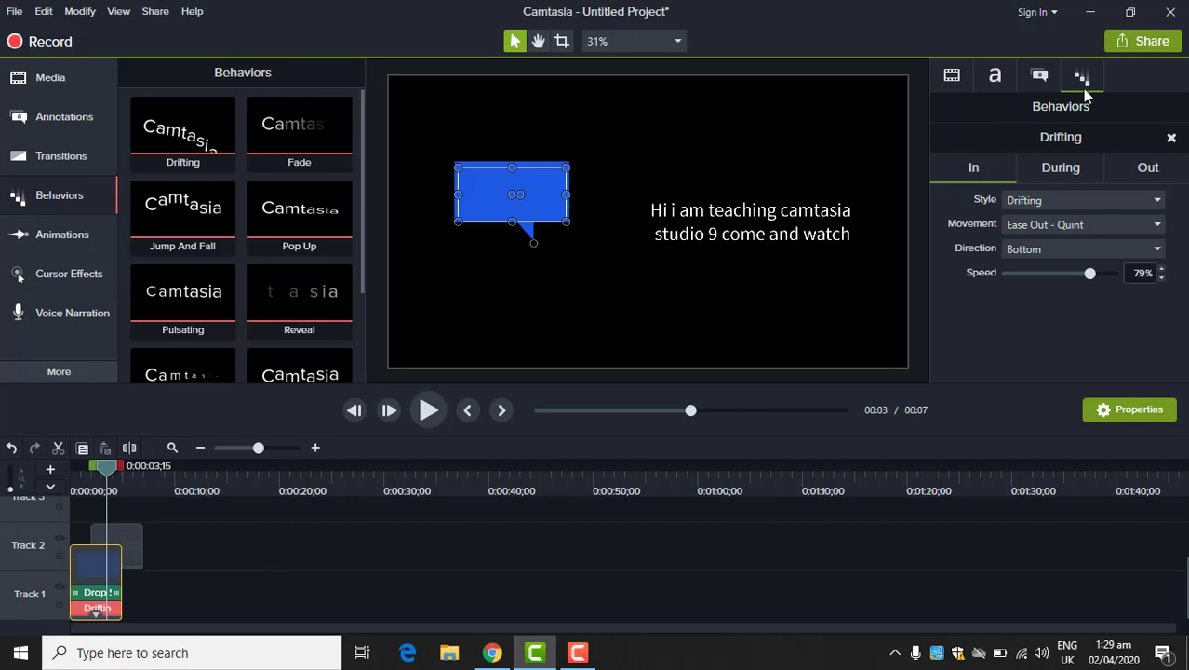
Try Fade In as the speech bubble's entrance style, and set the style back to Drifting.
left_click(1046, 203)
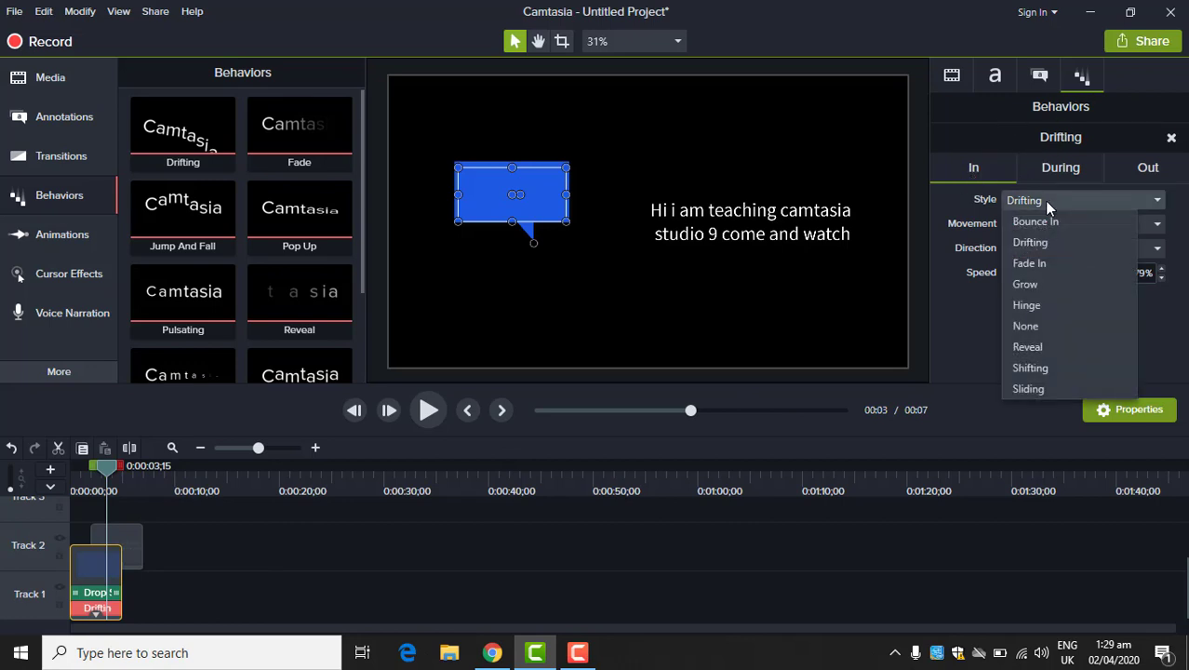
left_click(1030, 261)
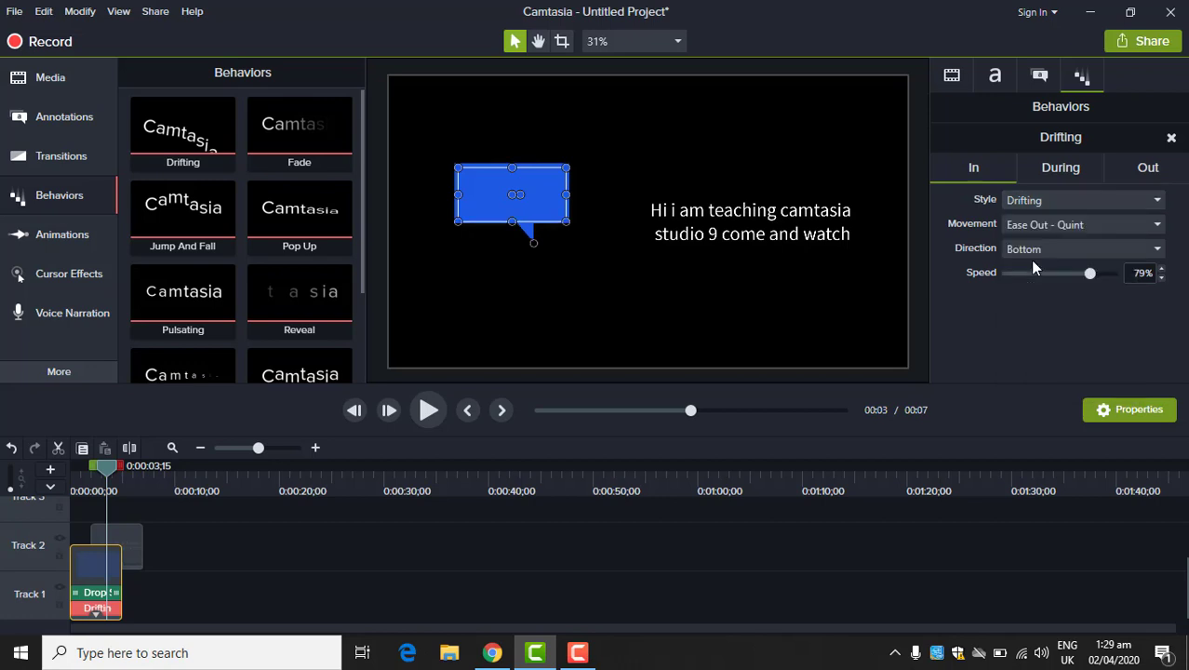
left_click(1044, 203)
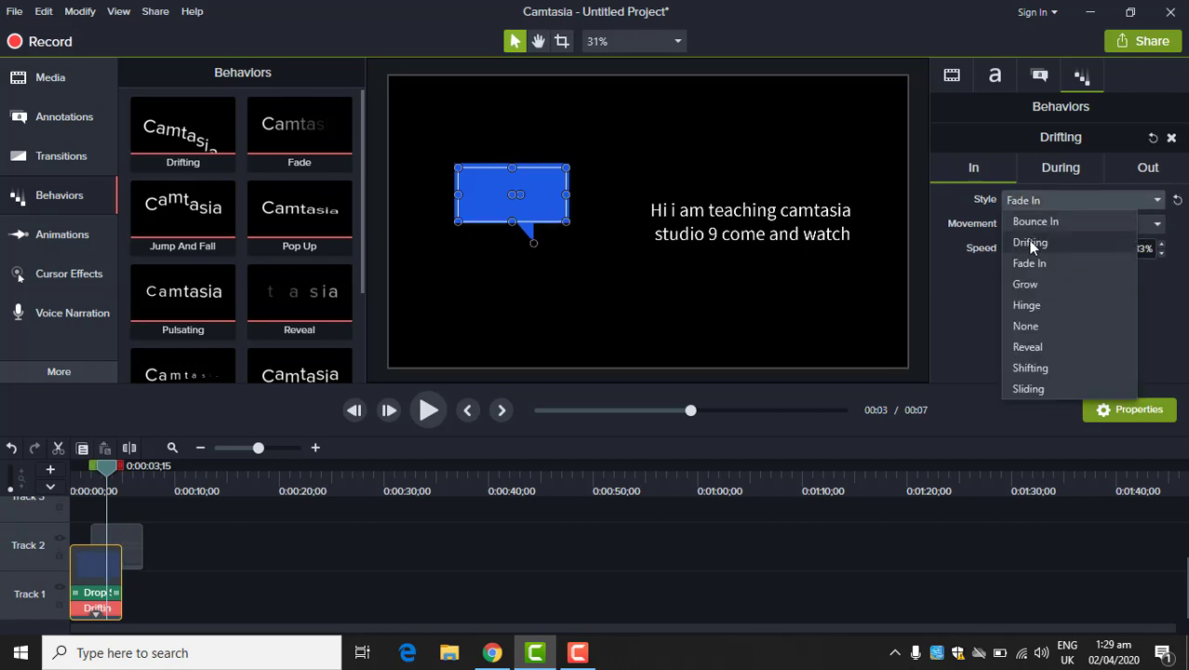
left_click(1030, 242)
Set the During style of the speech bubble's Drifting behavior to None.
left_click(1063, 175)
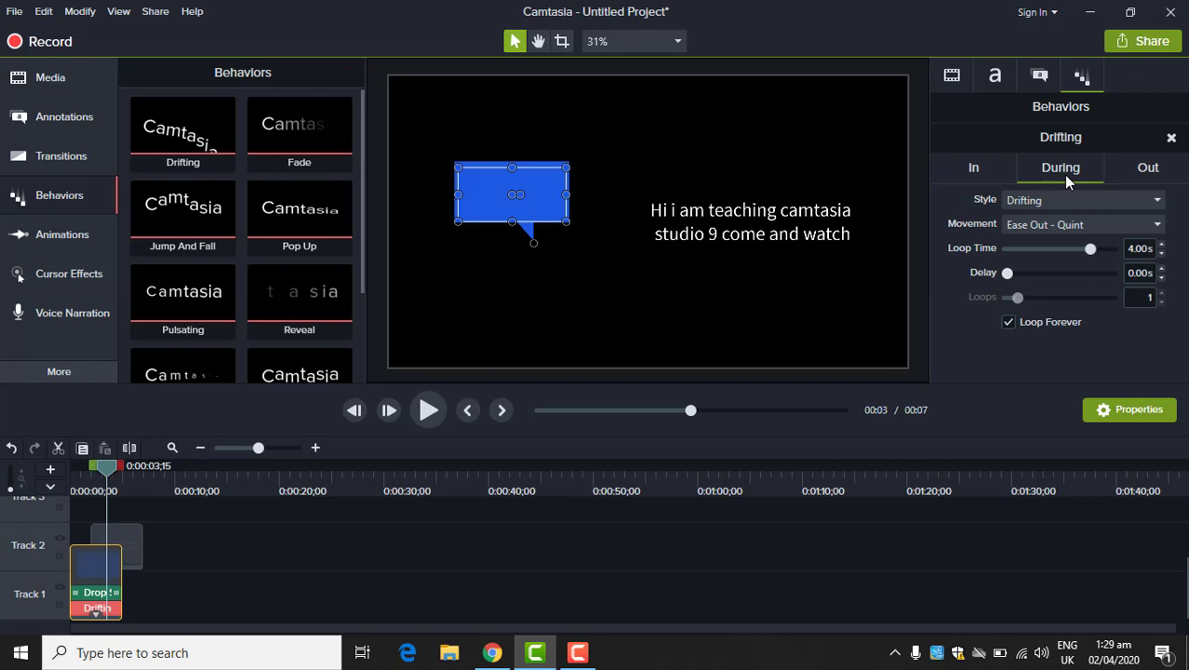
left_click(1050, 199)
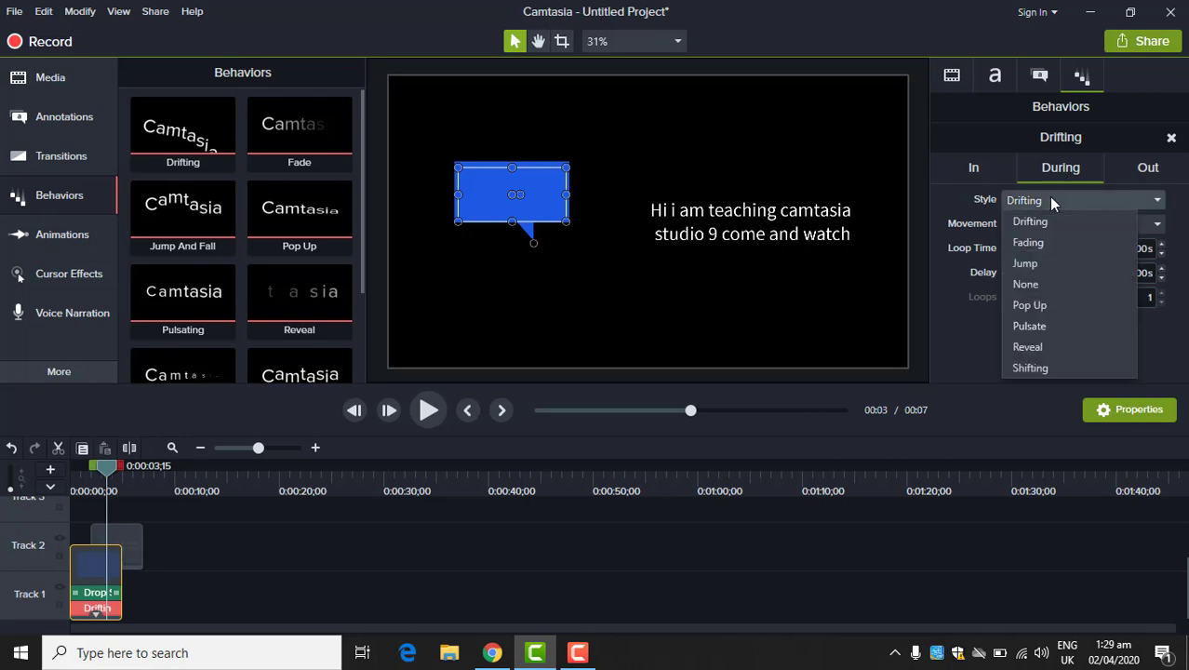
left_click(1040, 286)
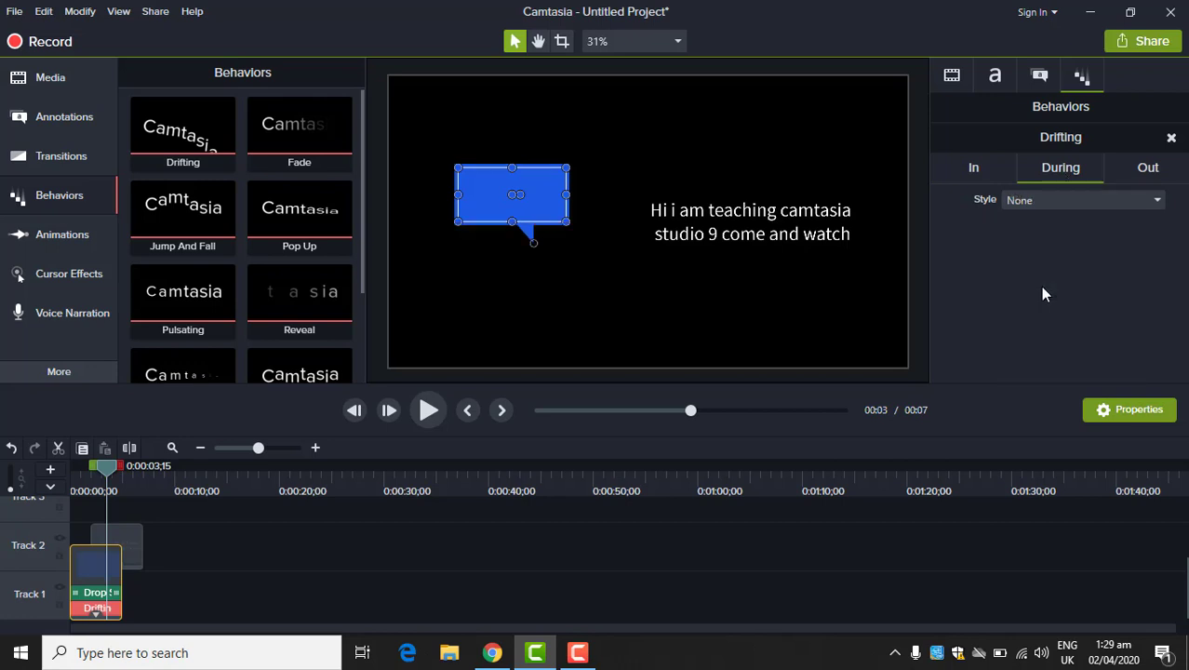
Set the direction of the speech bubble's Out drifting animation to Bottom.
left_click(1149, 177)
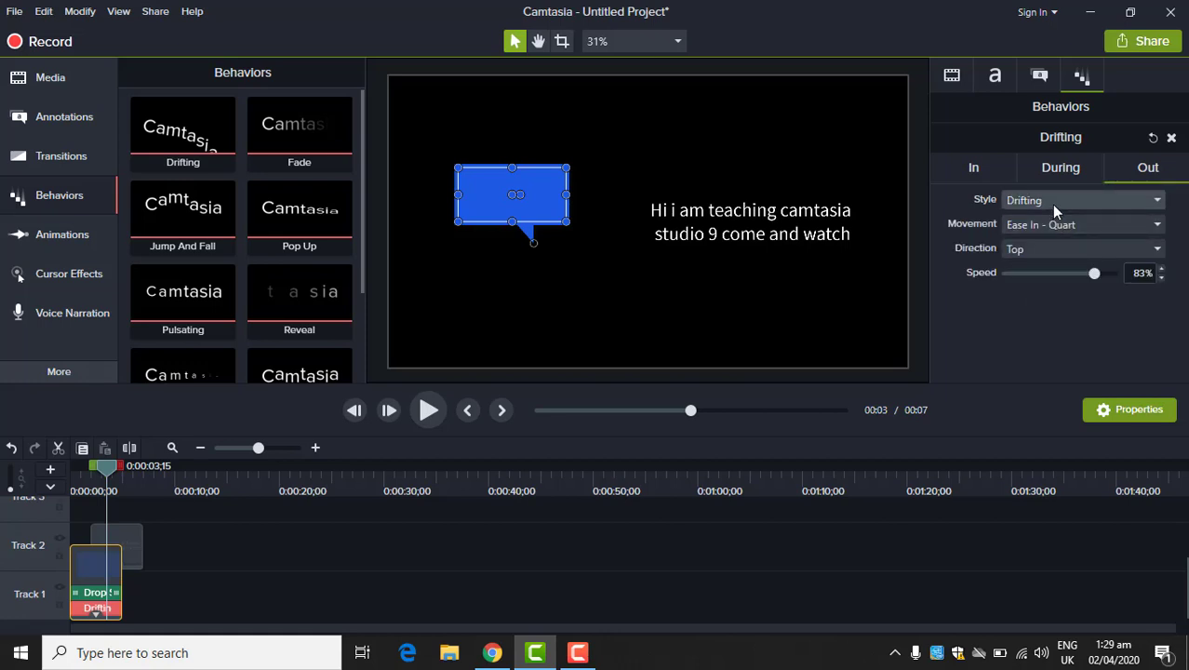
left_click(942, 177)
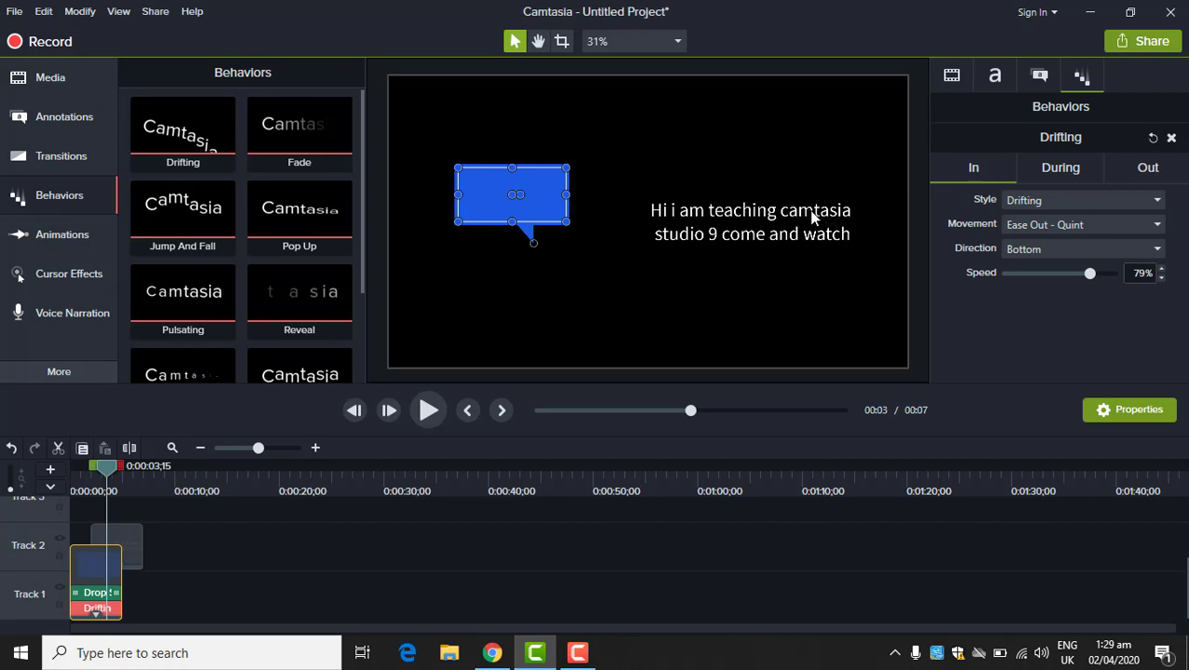
left_click(1147, 169)
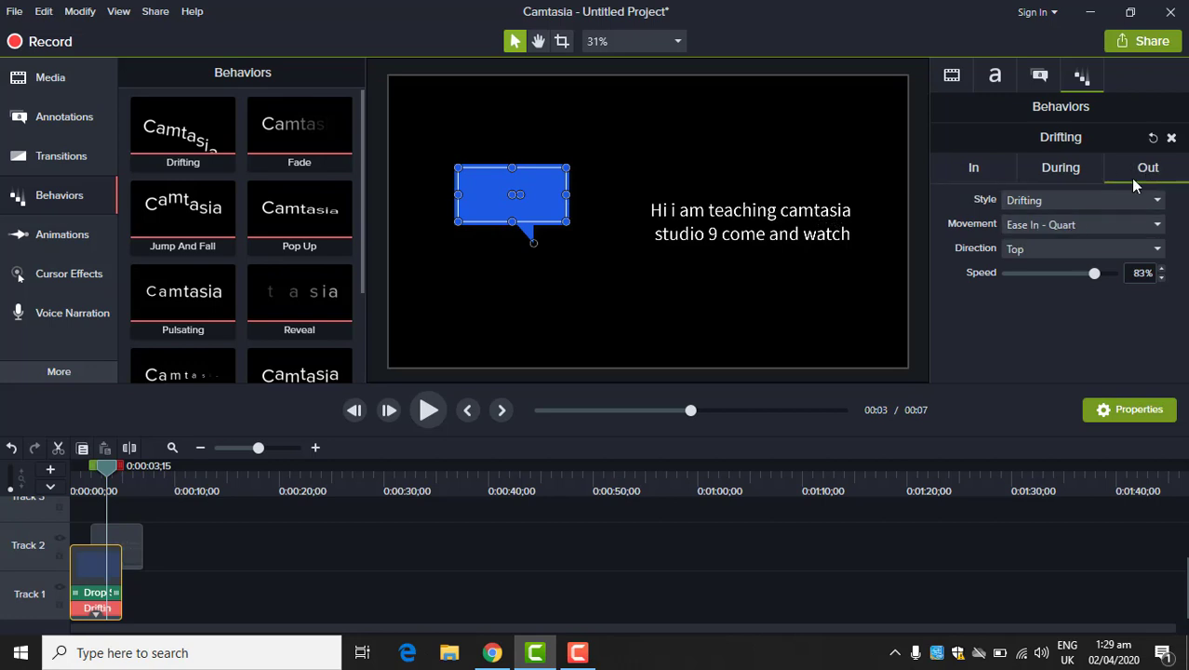
left_click(1039, 253)
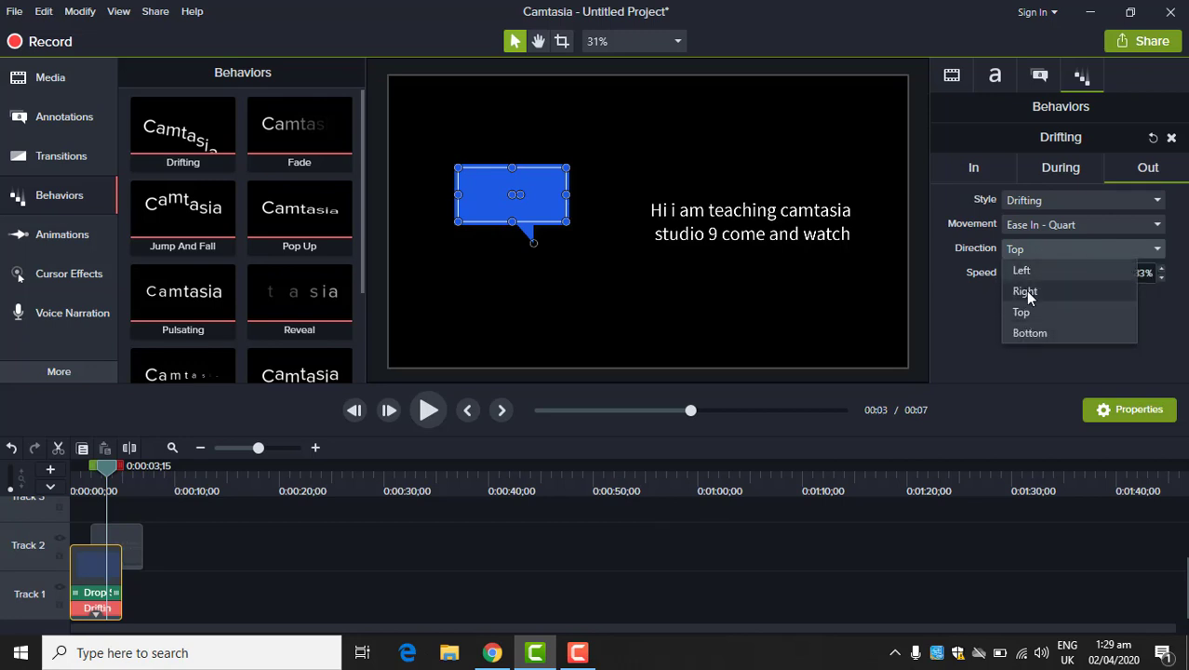
left_click(1026, 333)
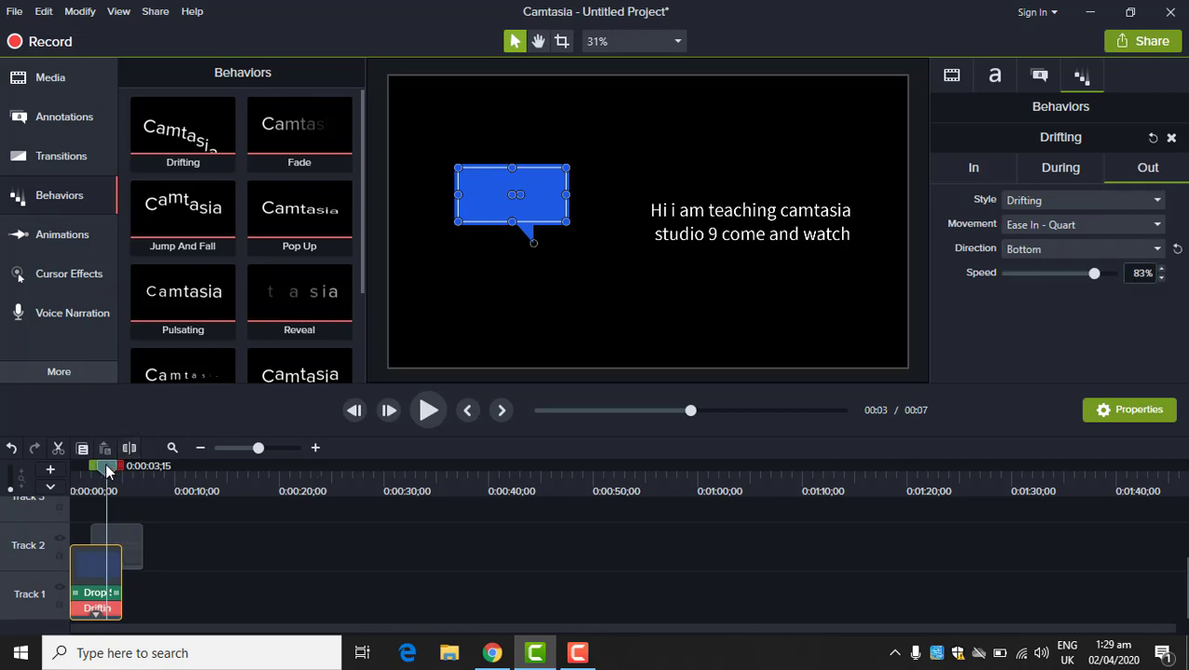
Play the timeline from the start to preview the speech bubble's behavior, and review its In settings.
left_click_drag(112, 465, 60, 469)
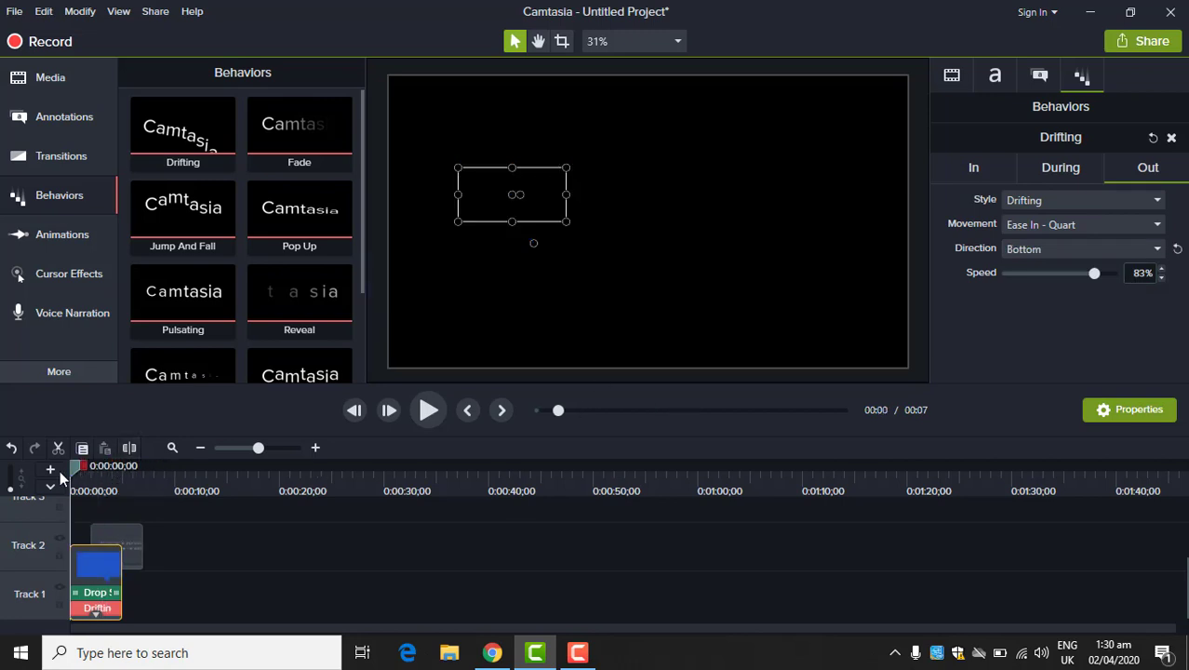
left_click(435, 410)
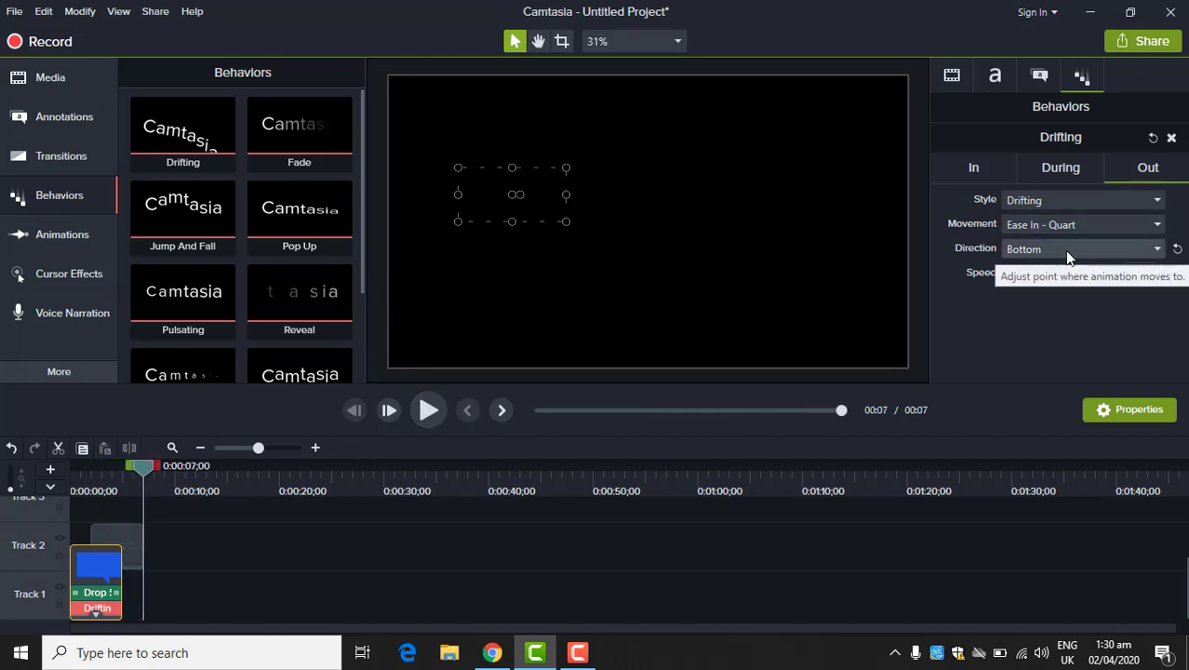
left_click(983, 168)
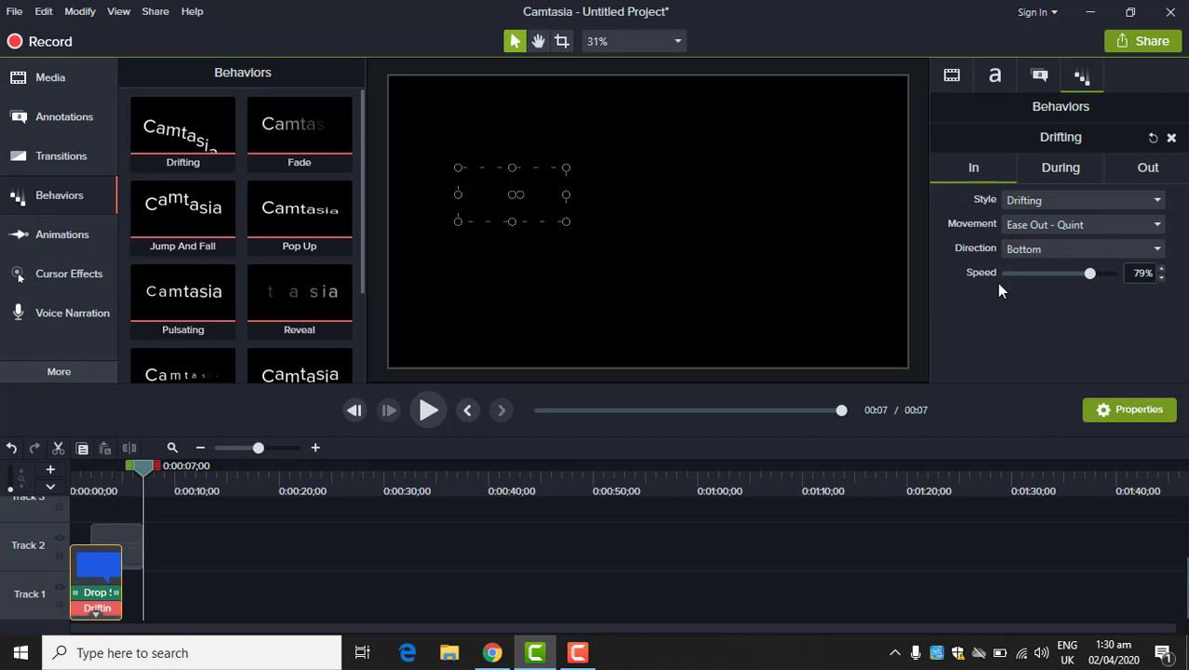
Apply the Pop Up behavior to the text clip on Track 2 and play the timeline to preview it.
left_click(123, 535)
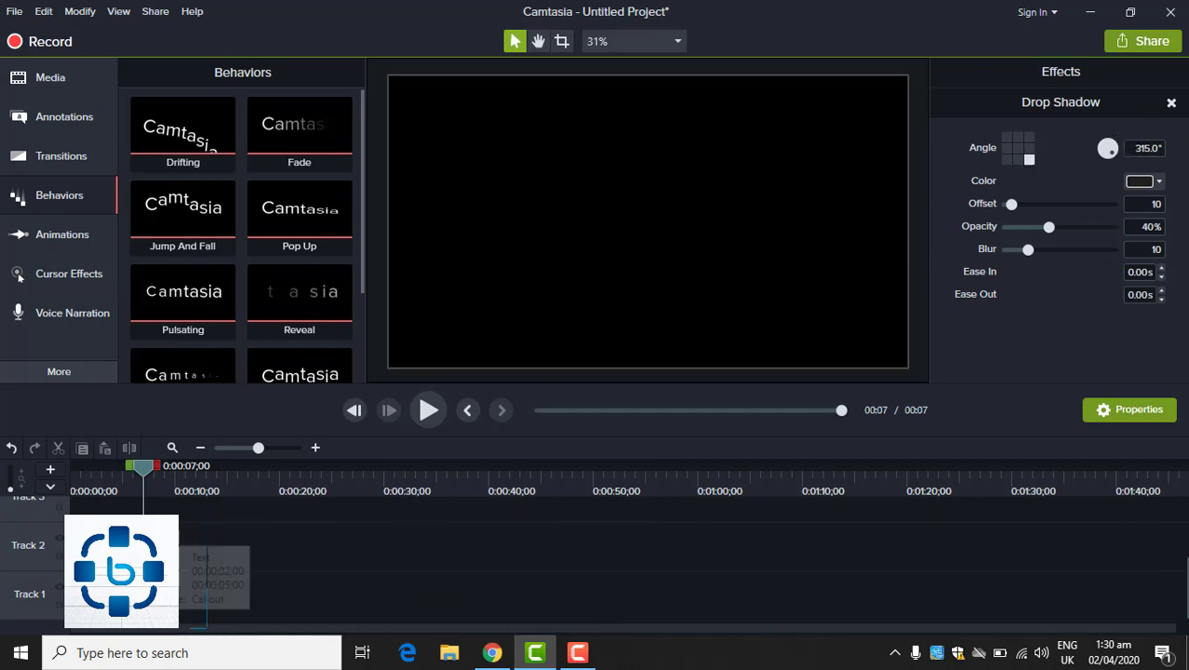
left_click(190, 595)
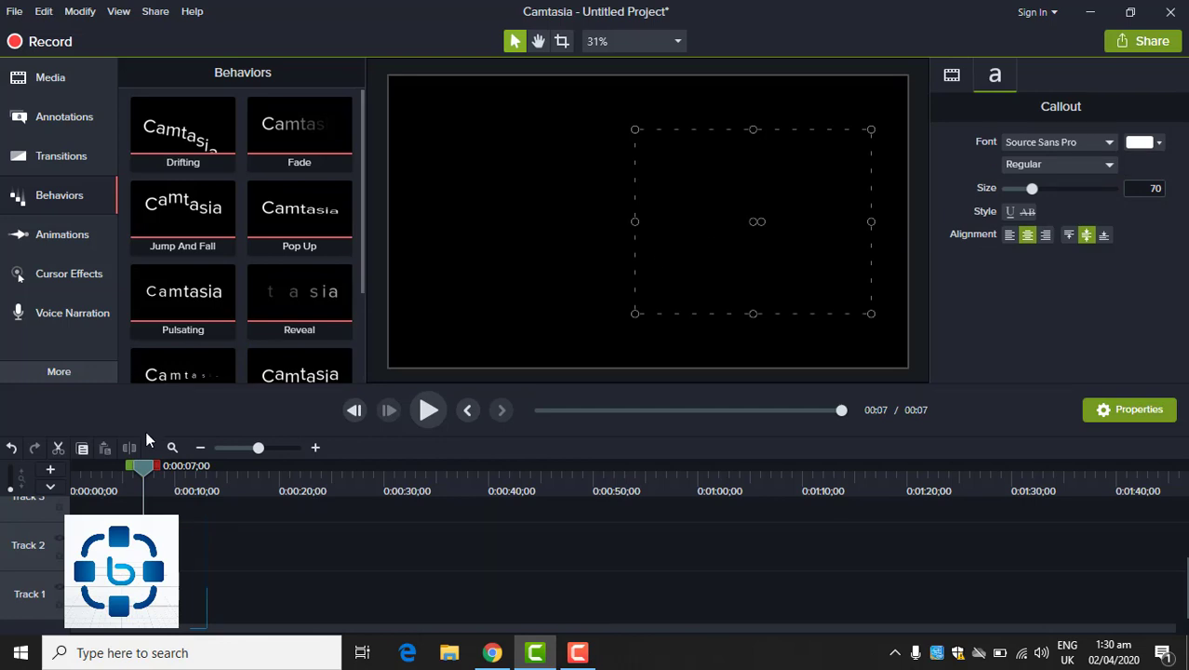
left_click_drag(143, 465, 102, 479)
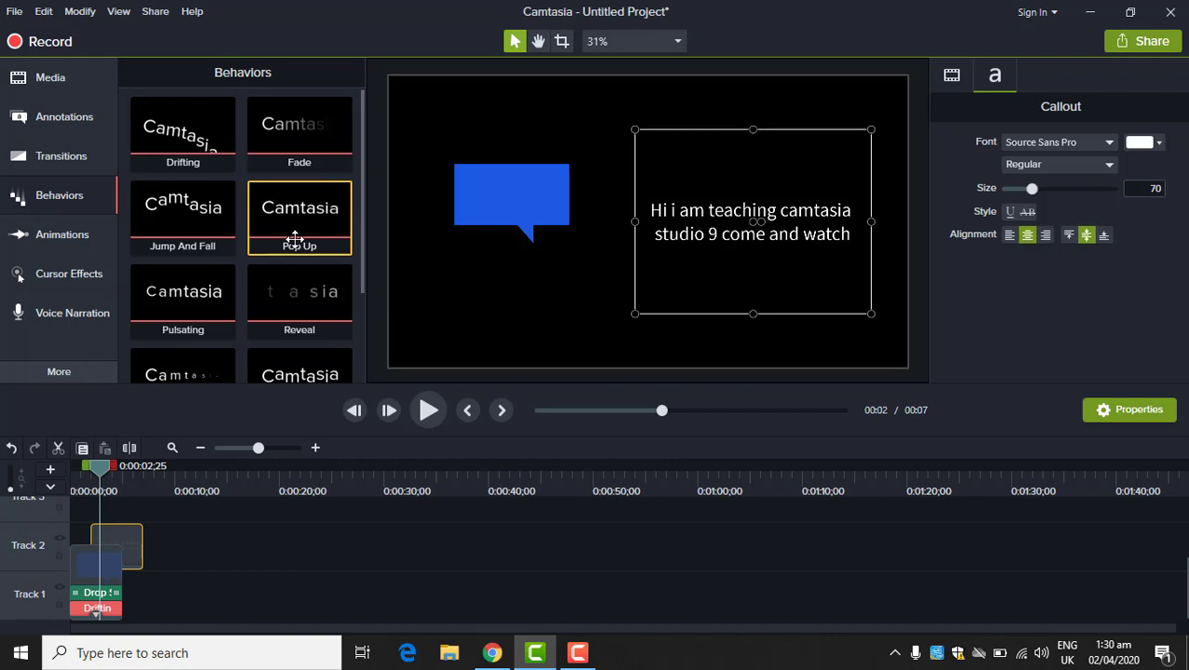
left_click_drag(294, 239, 129, 535)
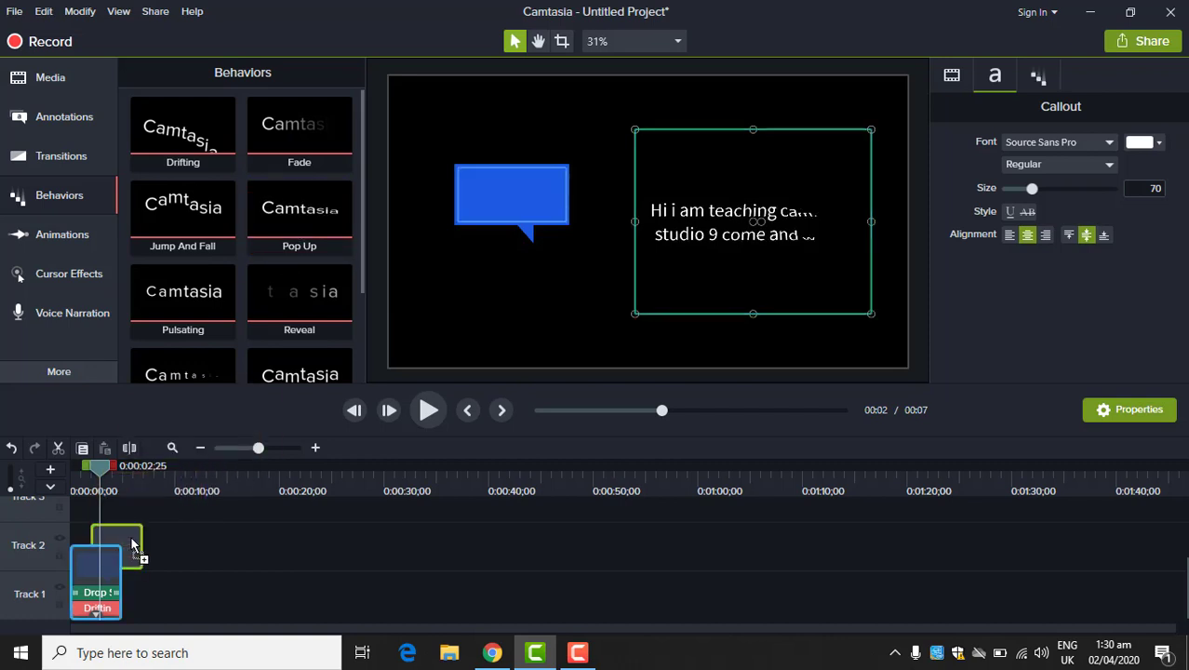
left_click(433, 413)
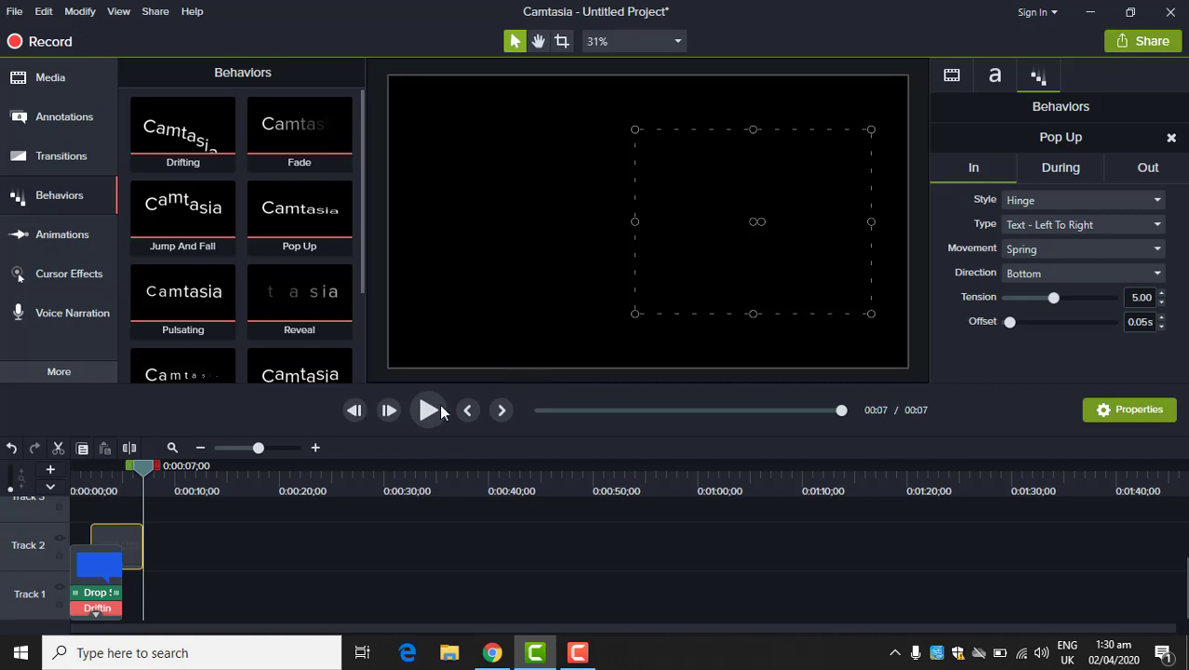
Place the playhead at 0:00:00;27, slightly adjust the speed of the speech bubble's In drifting animation, and play the preview.
left_click_drag(149, 465, 84, 476)
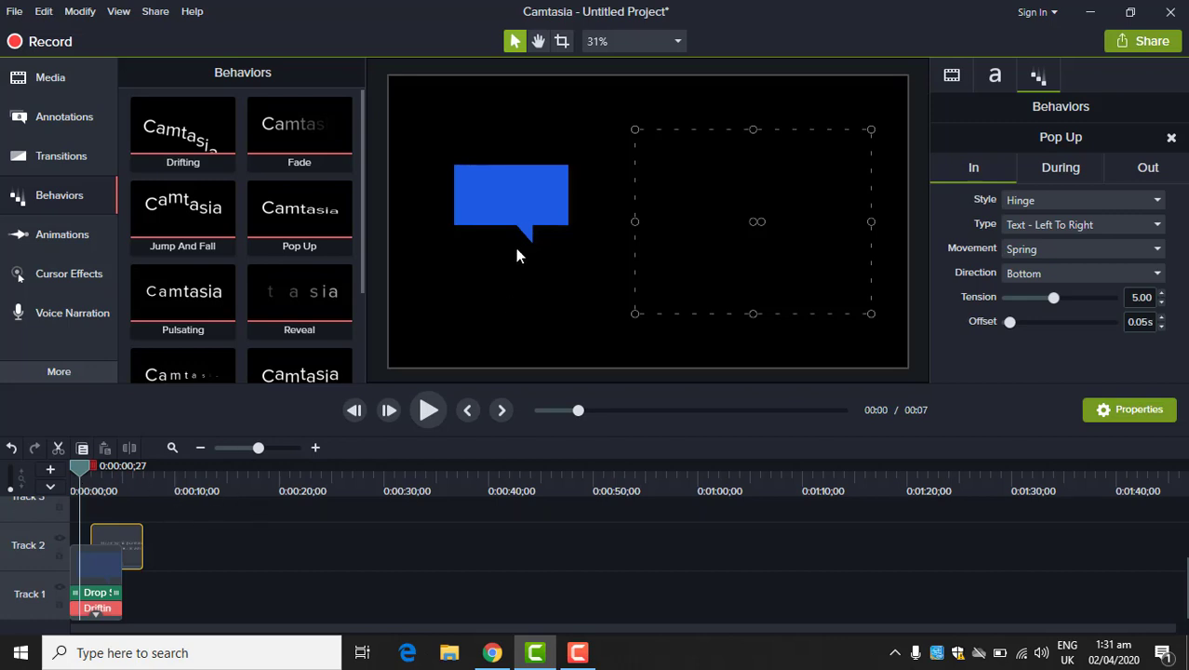
left_click(527, 220)
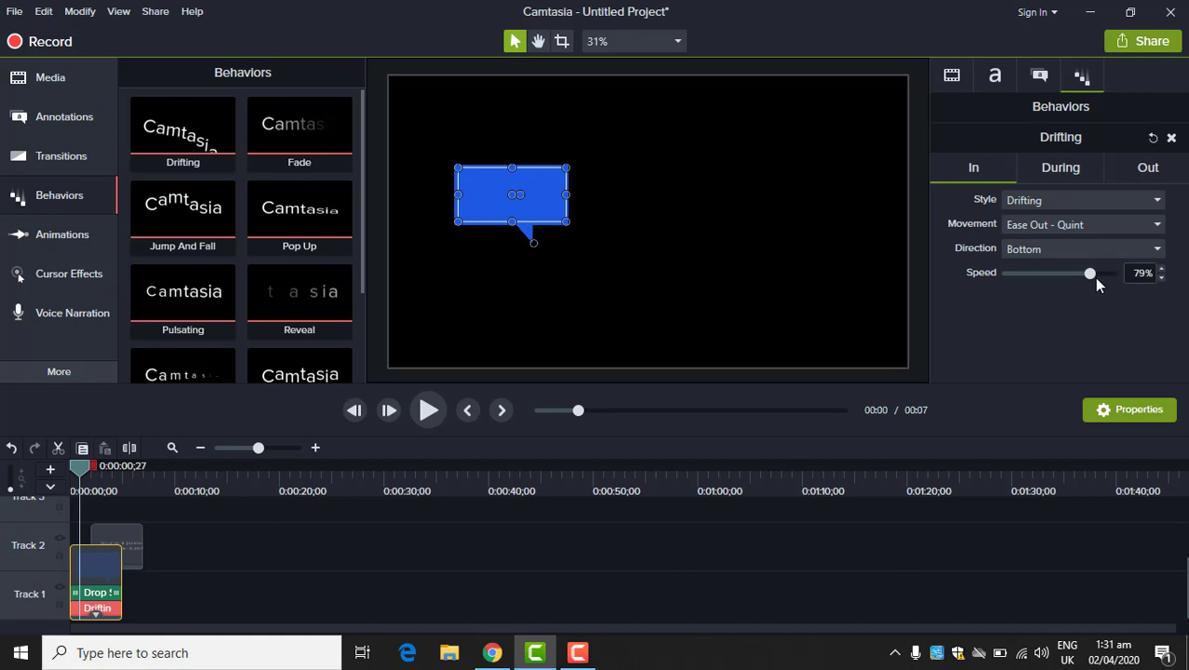
left_click_drag(1095, 277, 1100, 277)
left_click(429, 411)
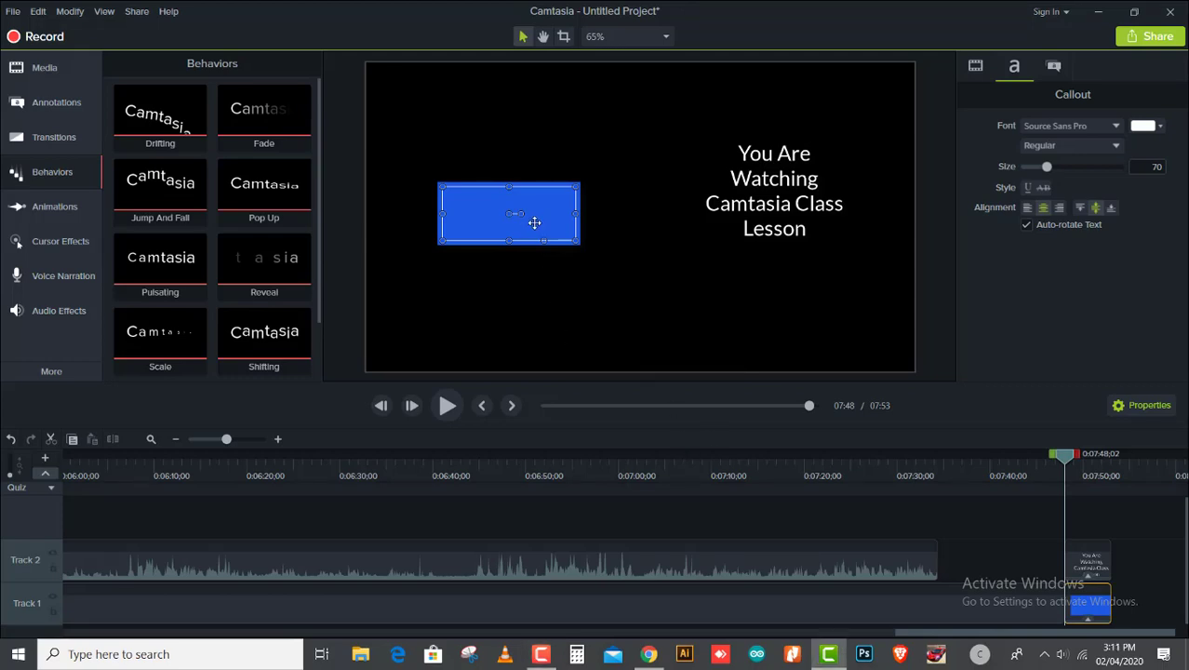
Delete the blue callout and the "You Are Watching Camtasia Class Lesson" text callout from the canvas.
key("Delete")
left_click(701, 225)
key("Delete")
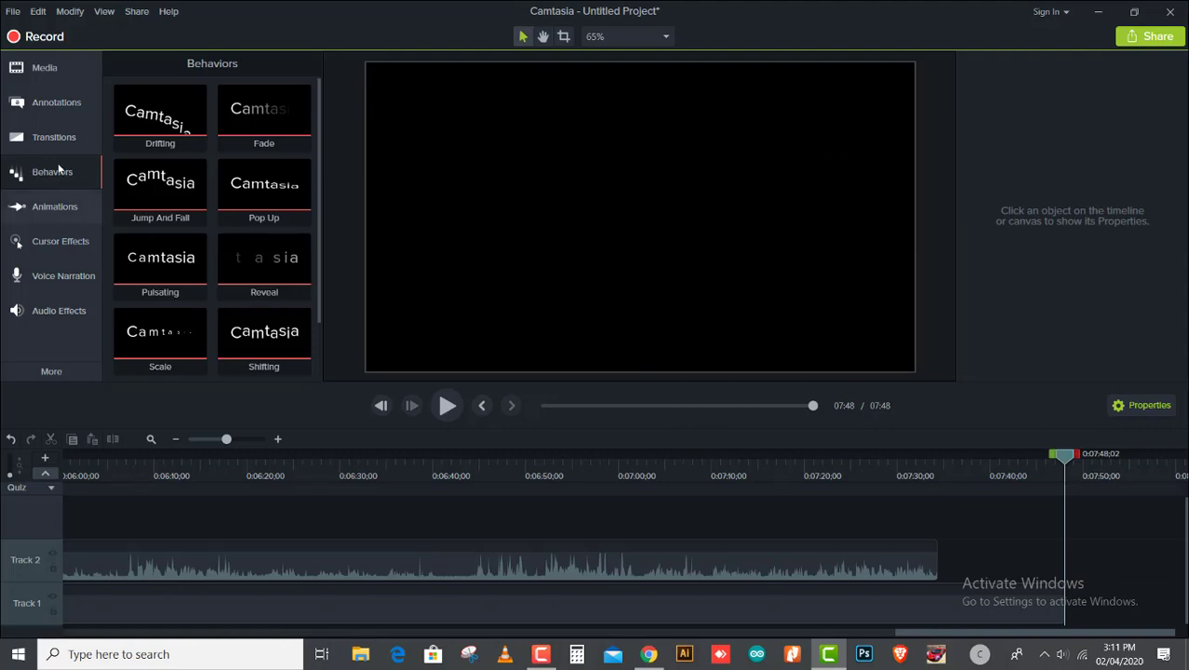
Add the coral right-pointing arrow callout to the left part of the canvas.
left_click(50, 104)
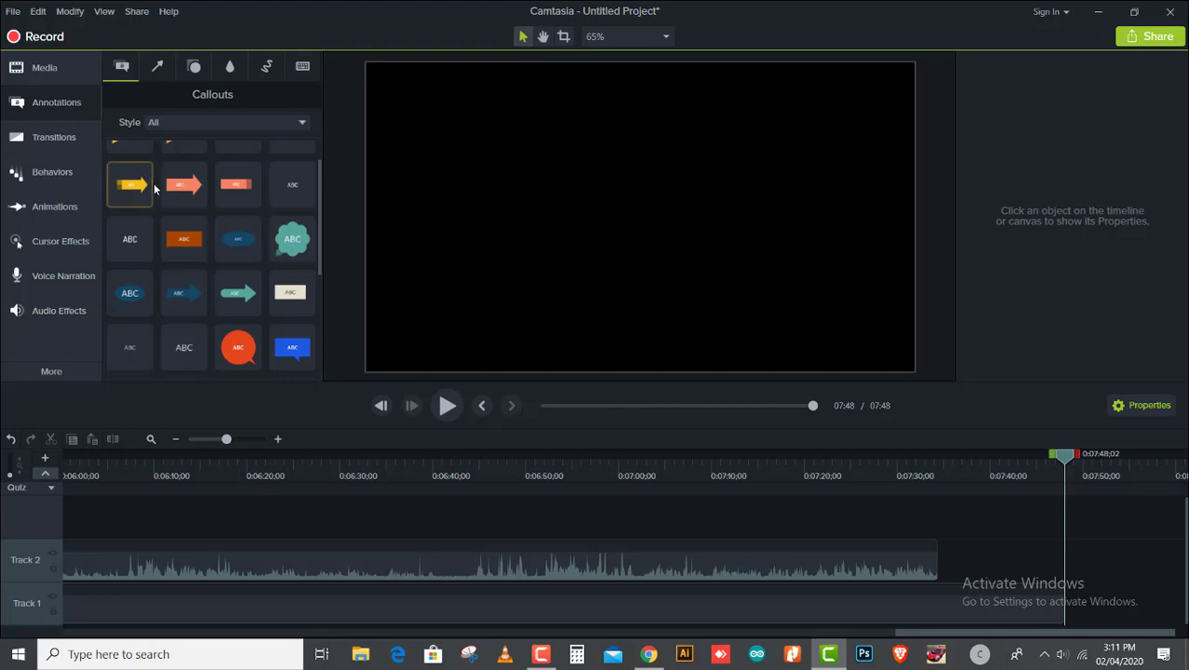
left_click_drag(183, 185, 467, 229)
left_click(701, 398)
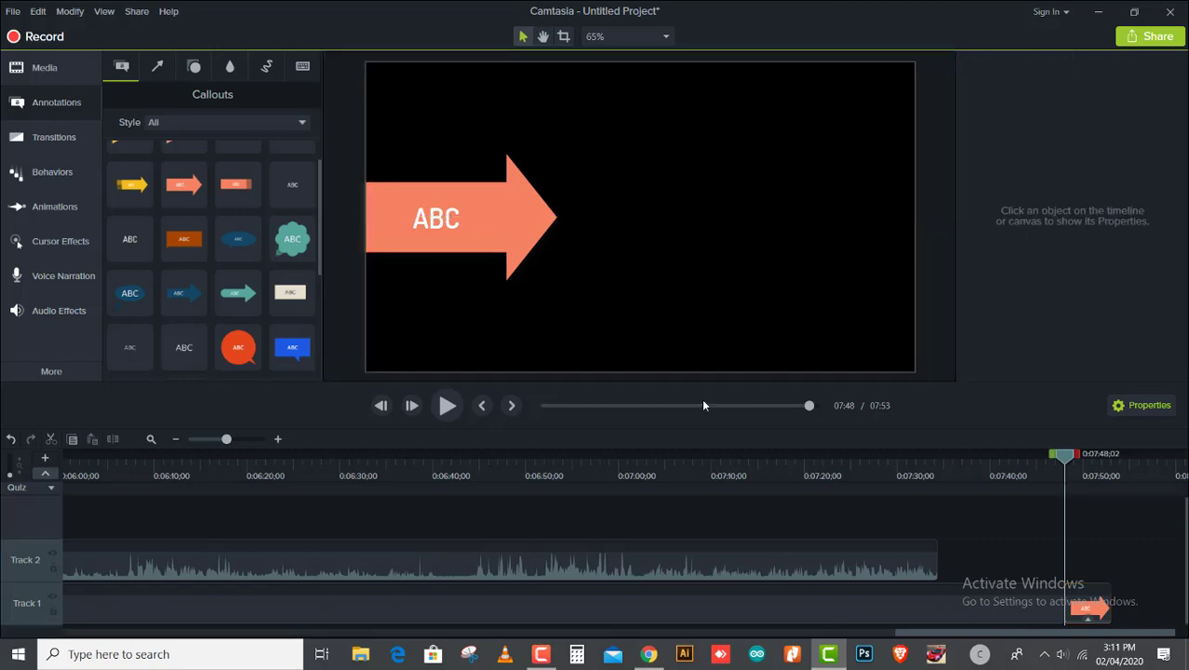
left_click(828, 656)
left_click(828, 656)
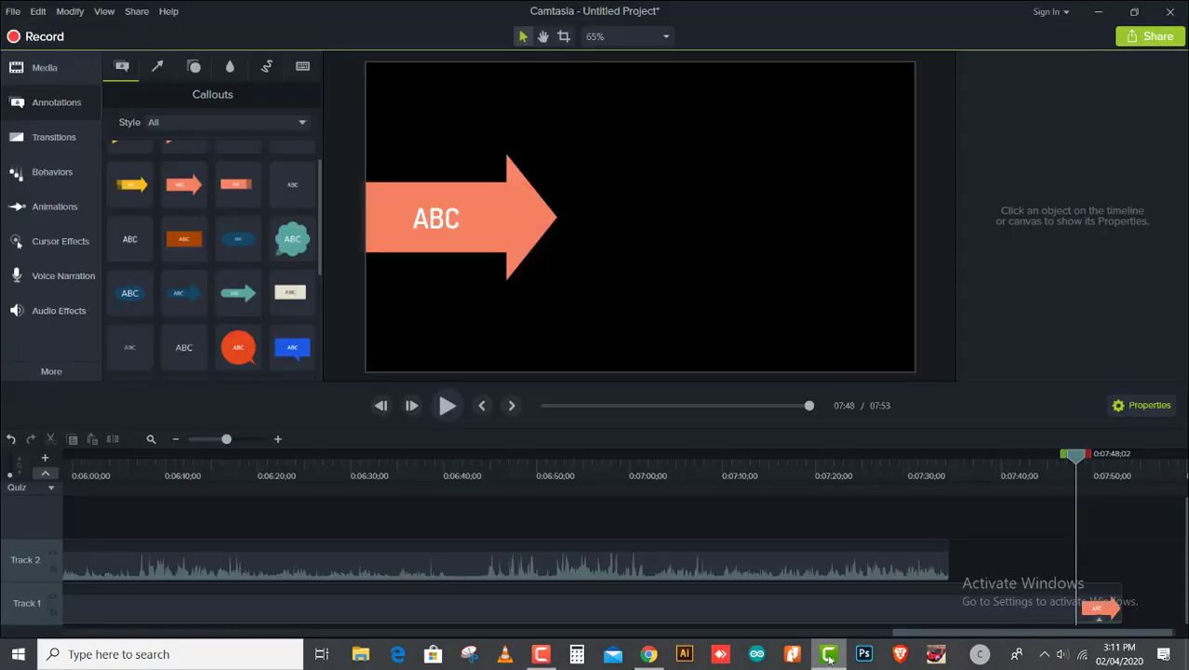
Move the coral arrow callout rightward, fully inside the canvas, and delete its "ABC" text.
left_click_drag(504, 223, 529, 216)
left_click(682, 273)
double_click(469, 215)
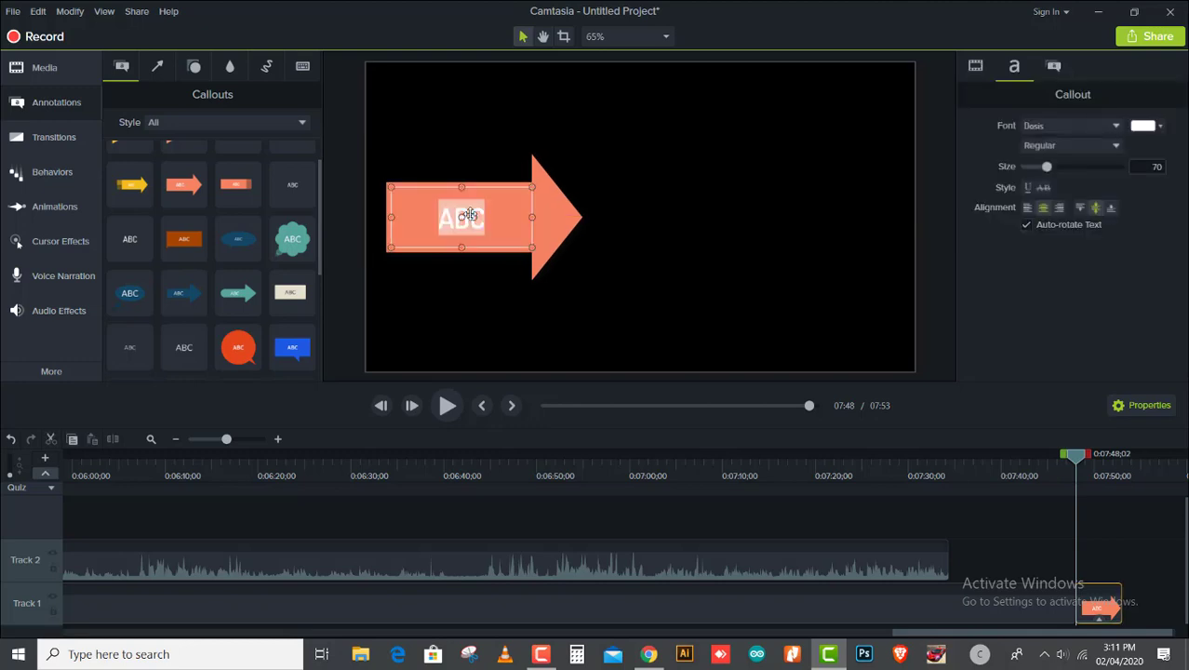
key("BackSpace")
left_click(570, 312)
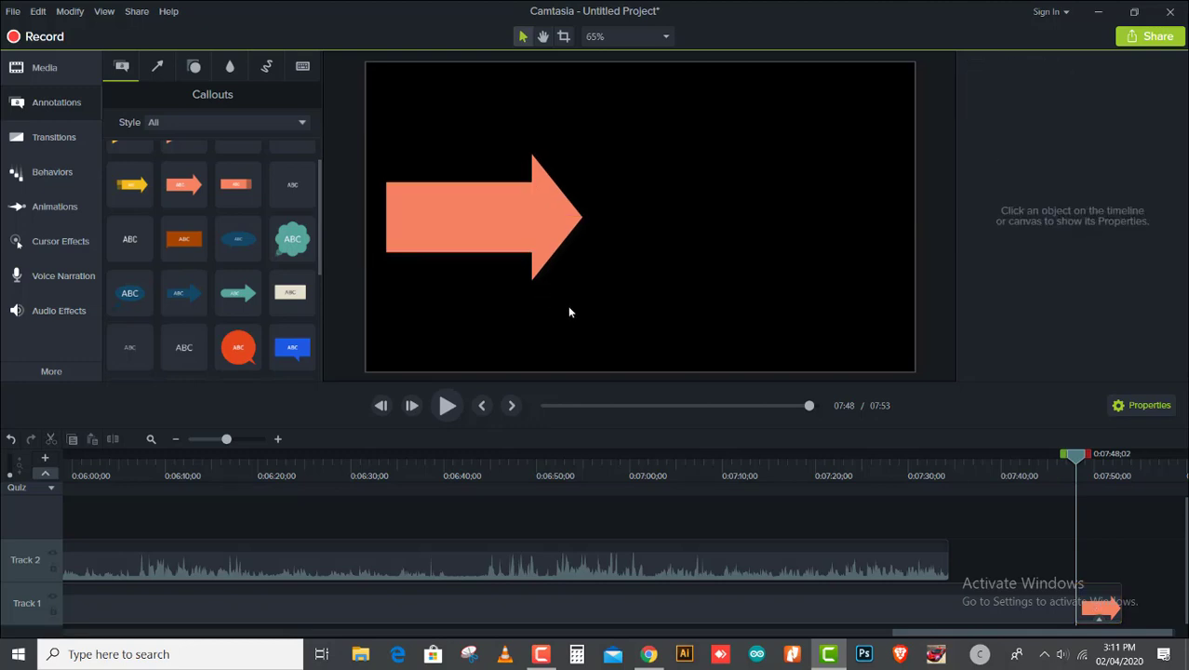
left_click_drag(511, 226, 530, 226)
left_click(528, 288)
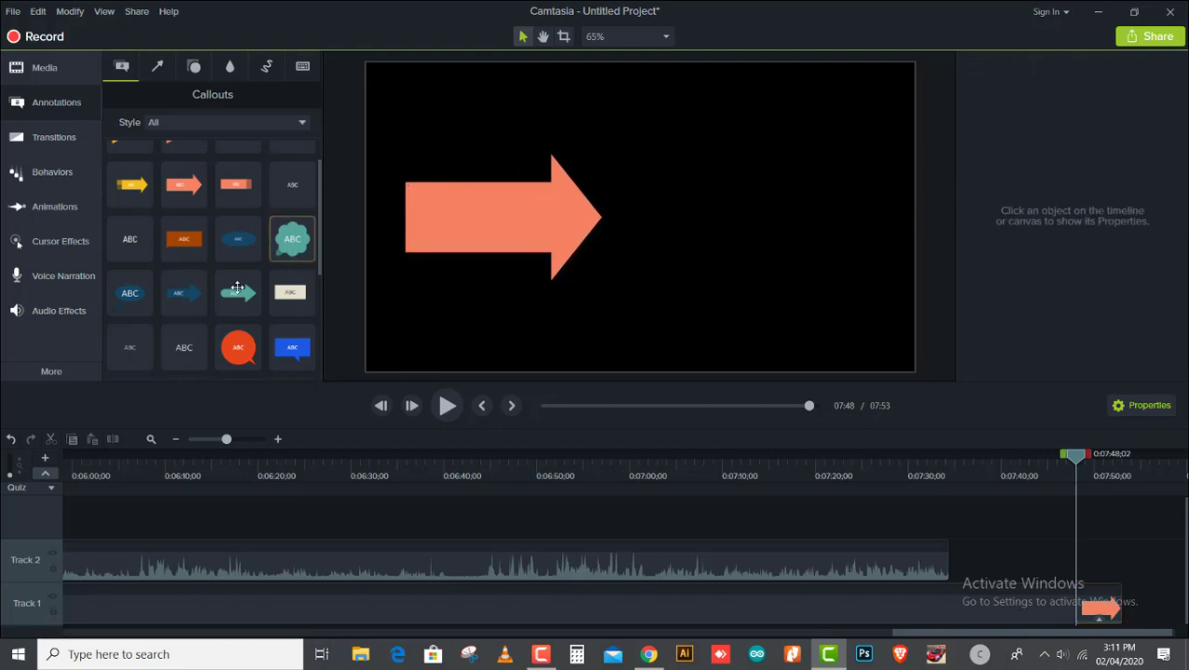
Add a plain text callout to the right of the coral arrow on the canvas with the text "You are watching camtasia class".
left_click_drag(131, 346, 761, 213)
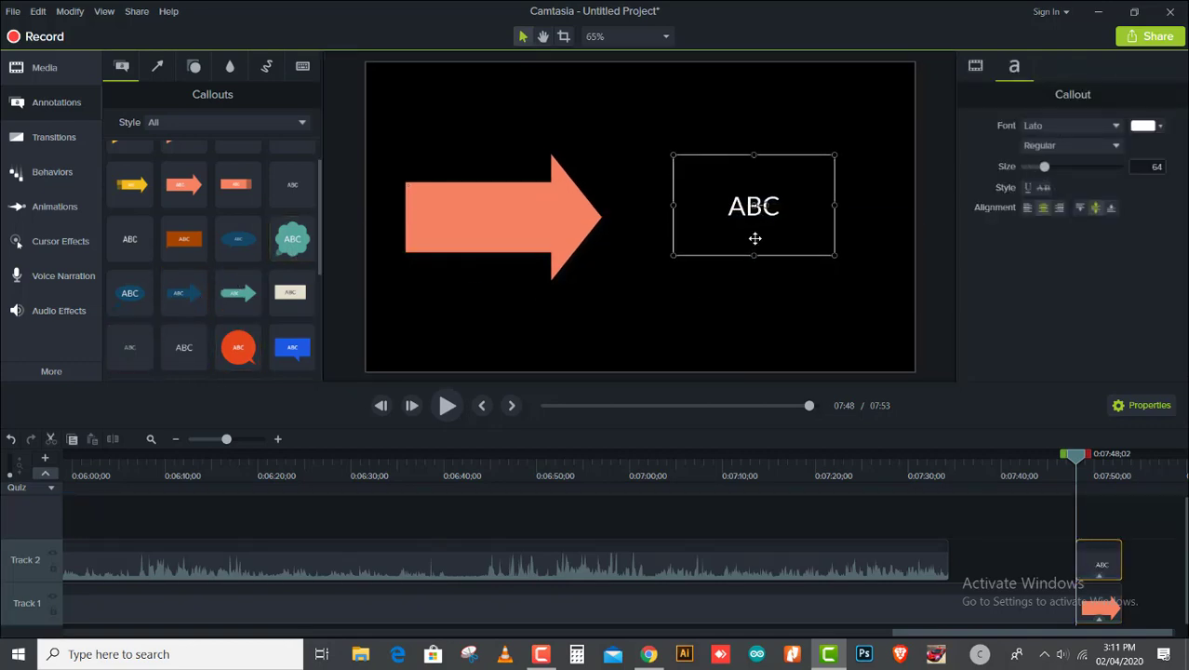
double_click(761, 210)
key("BackSpace")
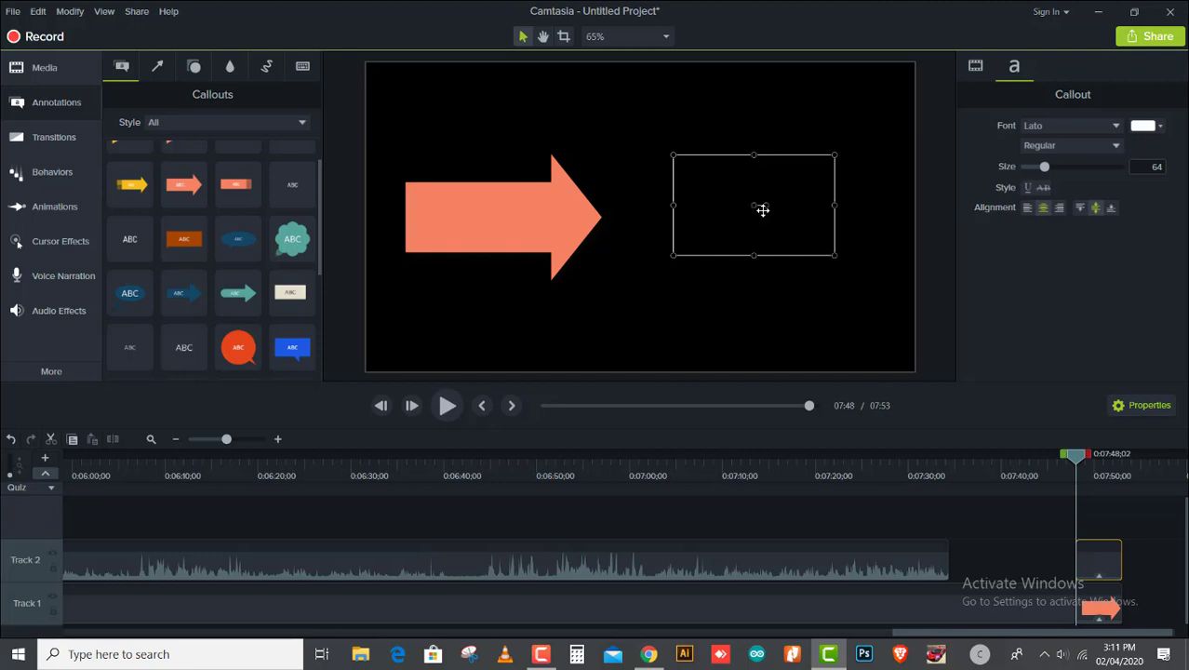
type("You aRe")
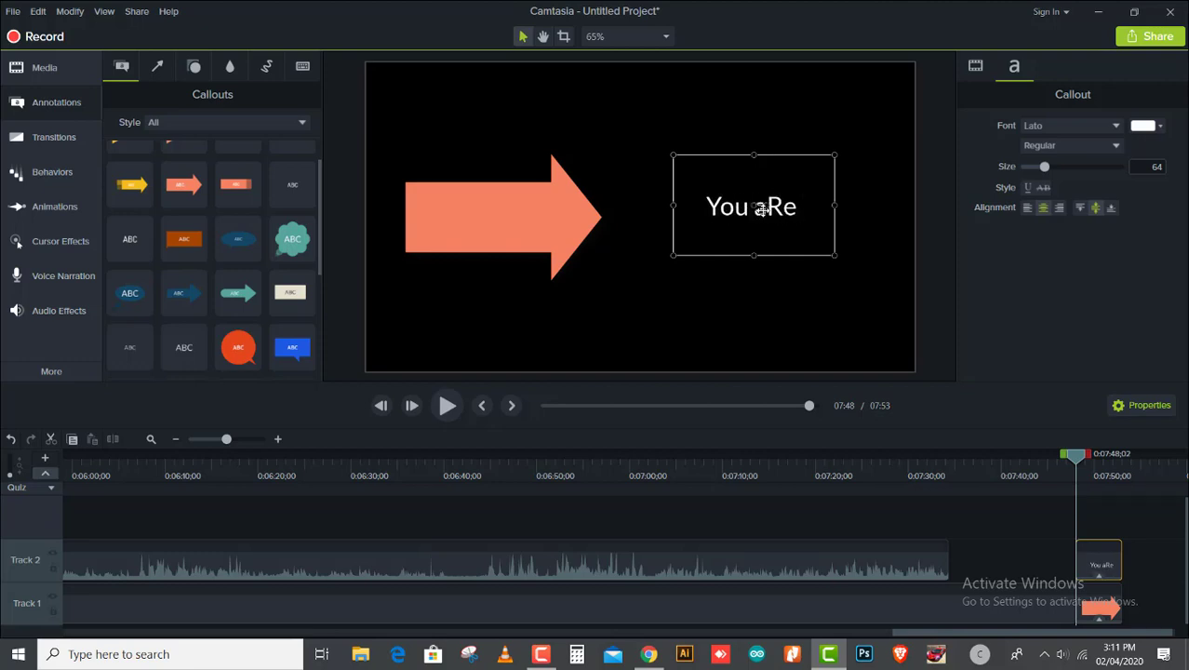
key("BackSpace")
key("BackSpace")
type("re")
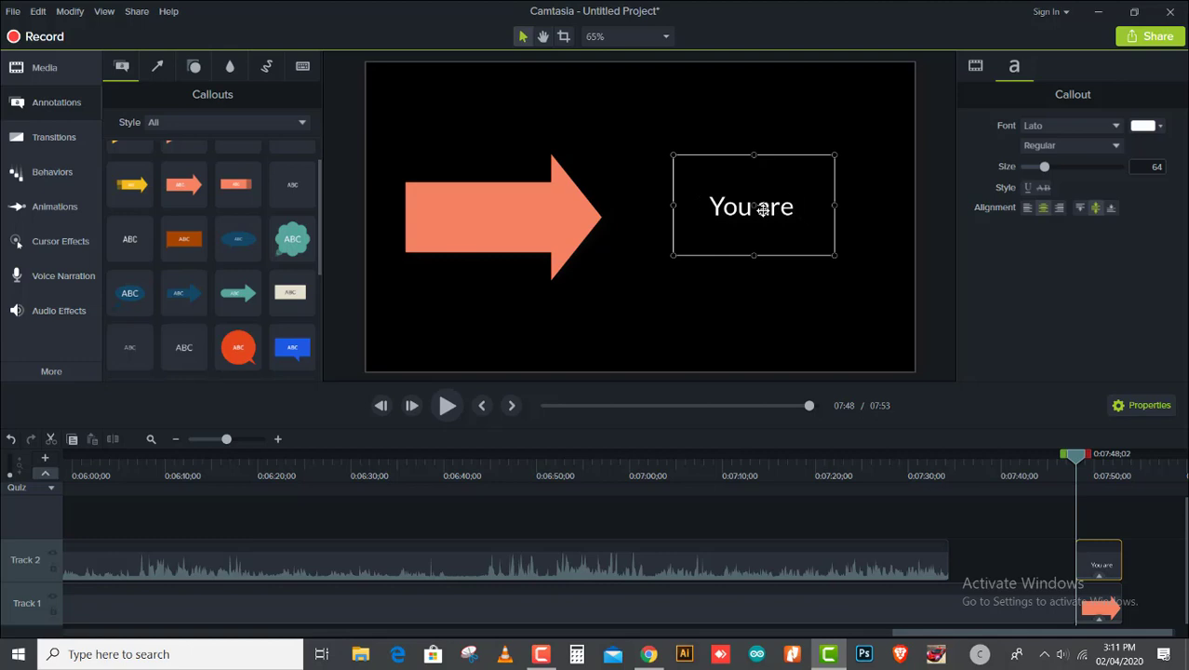
type(" watching")
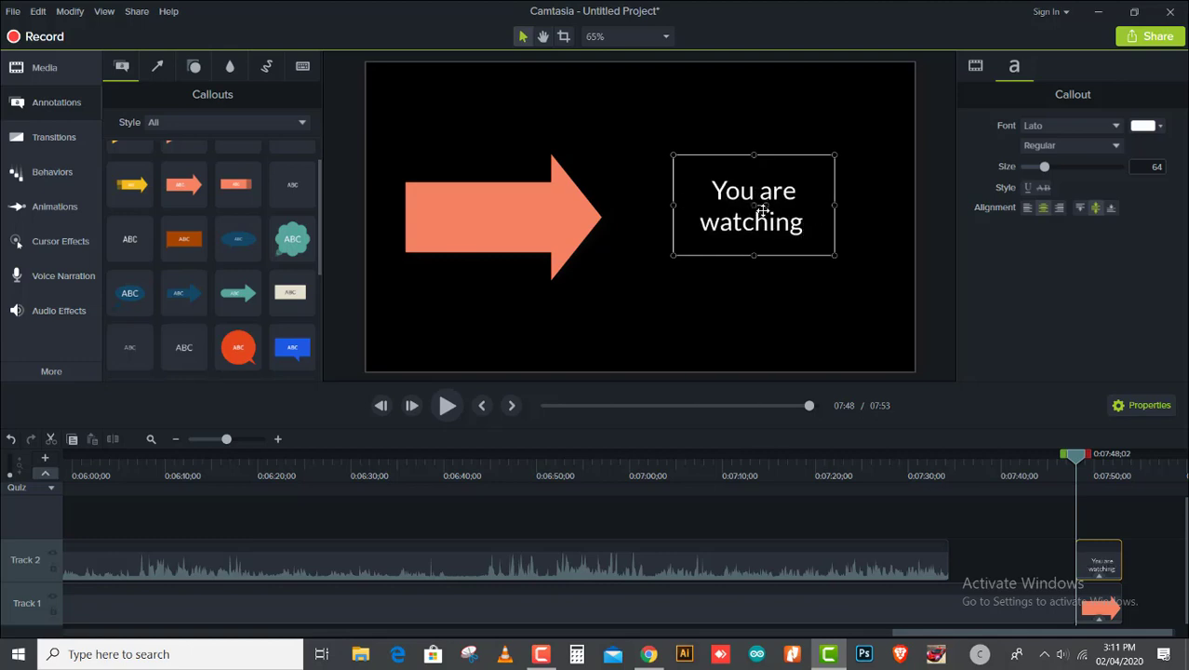
type(" camta")
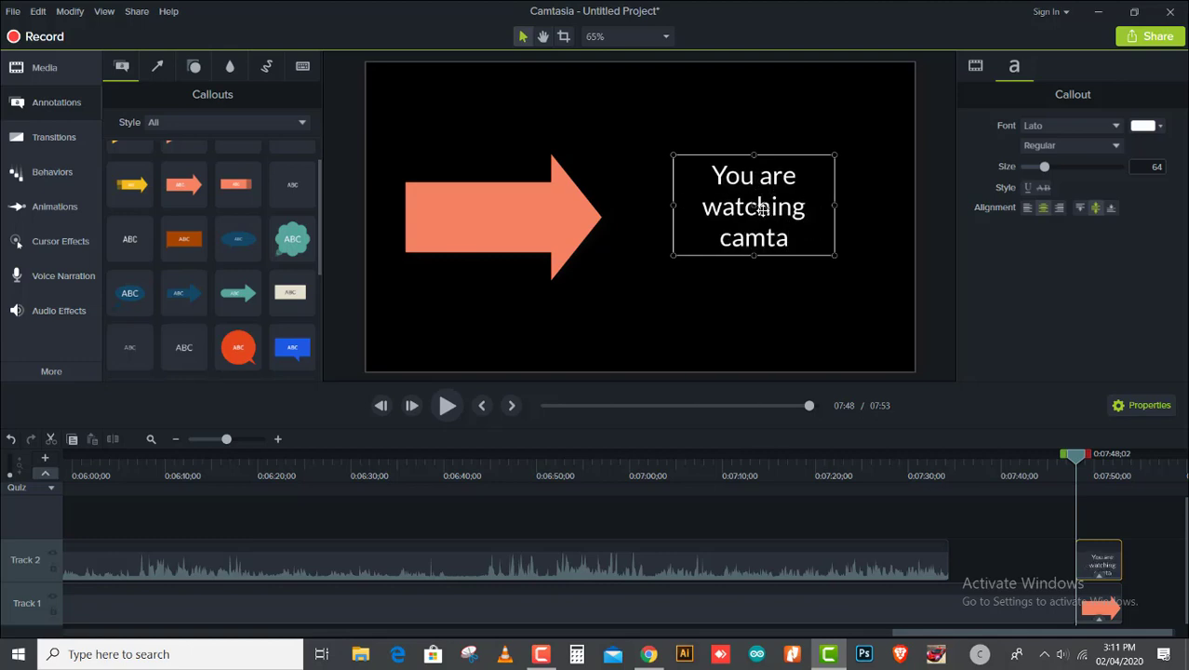
type("sia class")
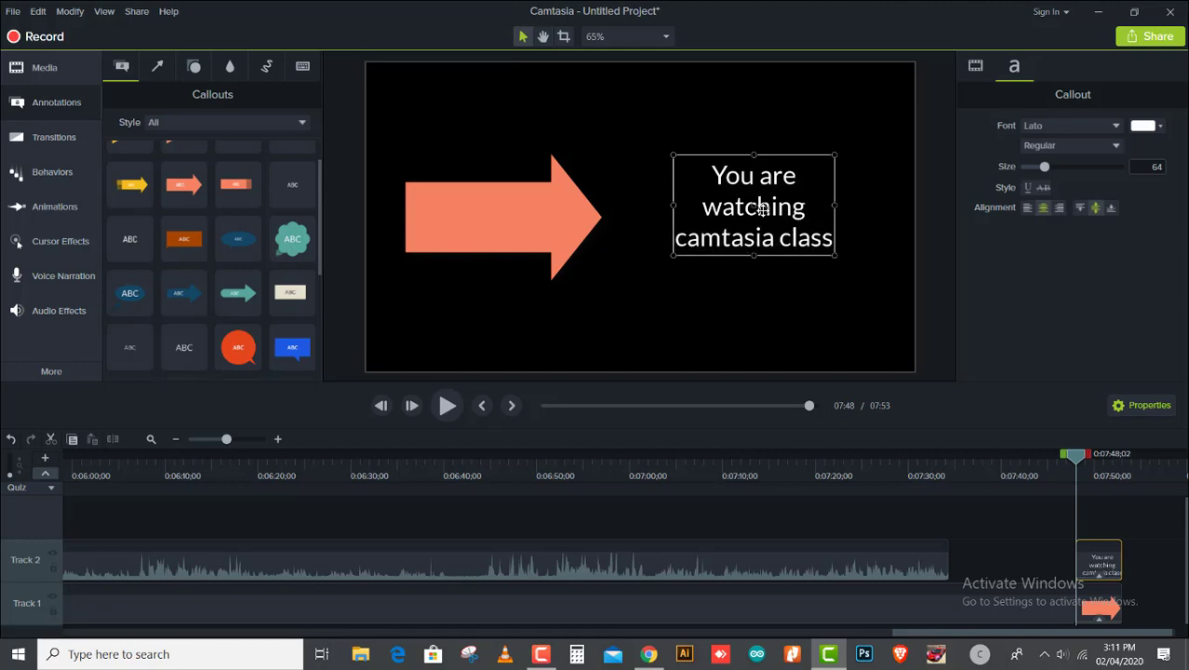
Move the text callout slightly up and to the right on the canvas, then deselect it.
left_click(763, 314)
left_click_drag(741, 238, 749, 230)
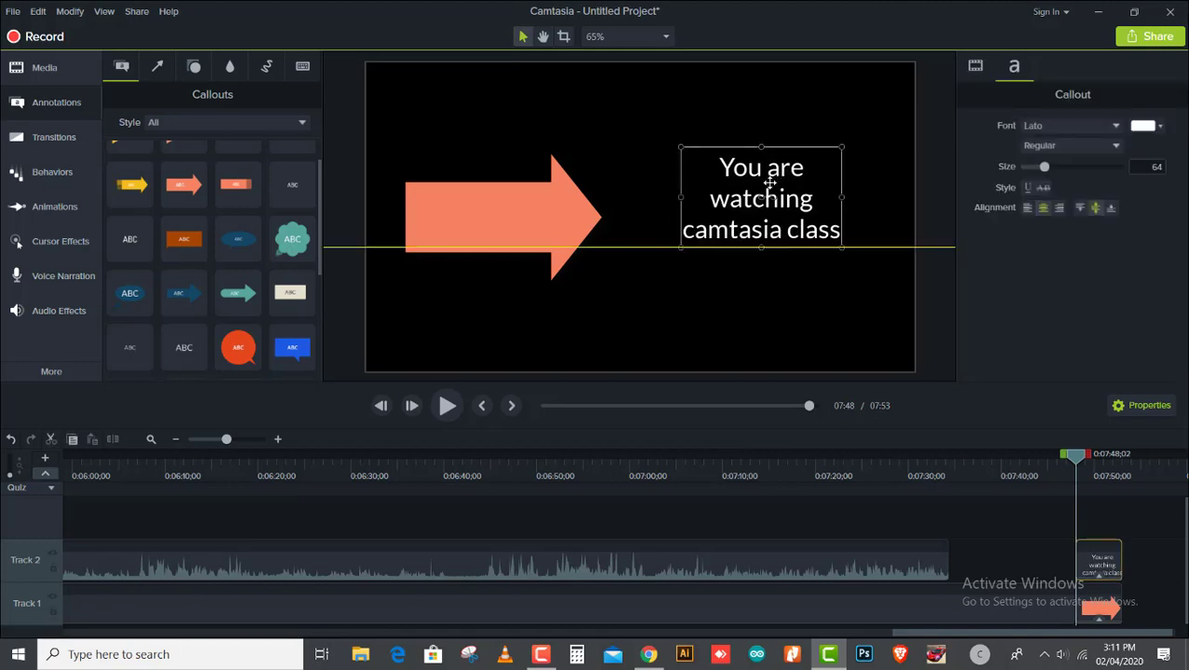
left_click(752, 324)
Apply the Reveal behavior to the coral arrow callout on Track 1.
left_click(489, 214)
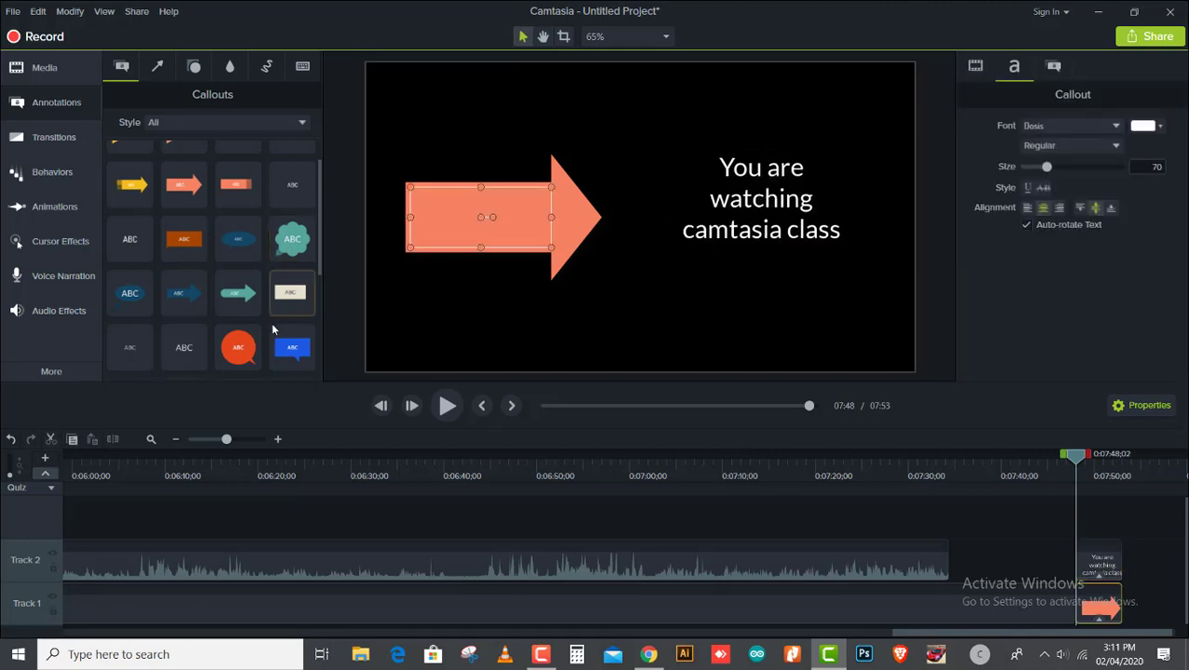
left_click(52, 171)
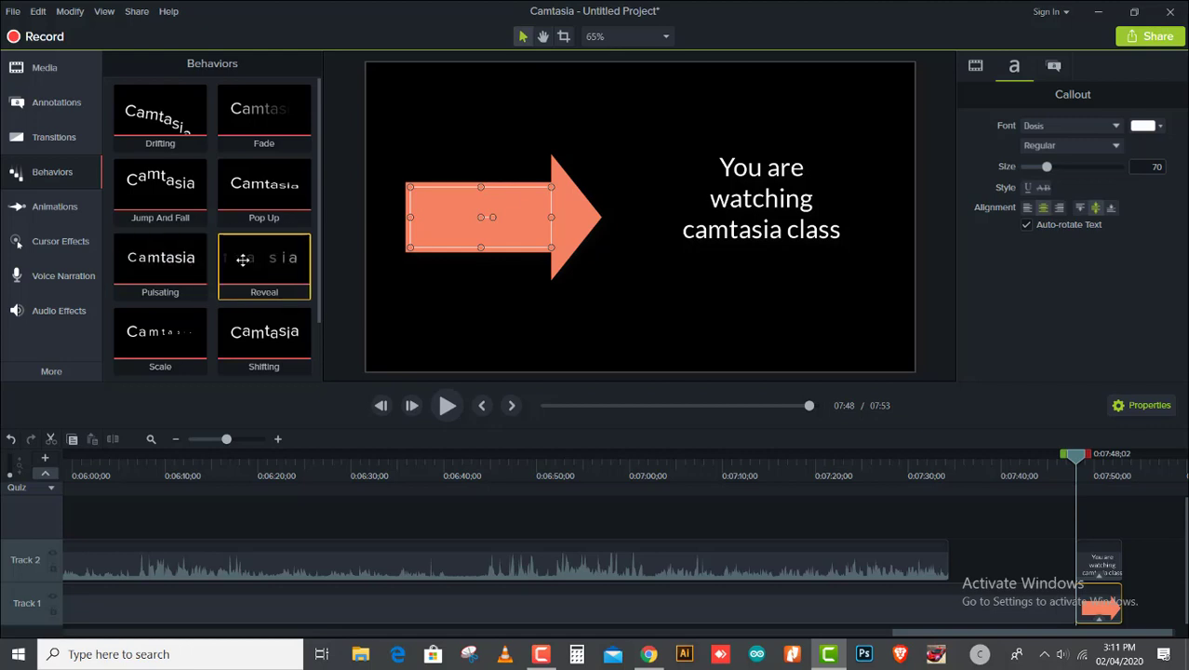
left_click_drag(242, 259, 1107, 609)
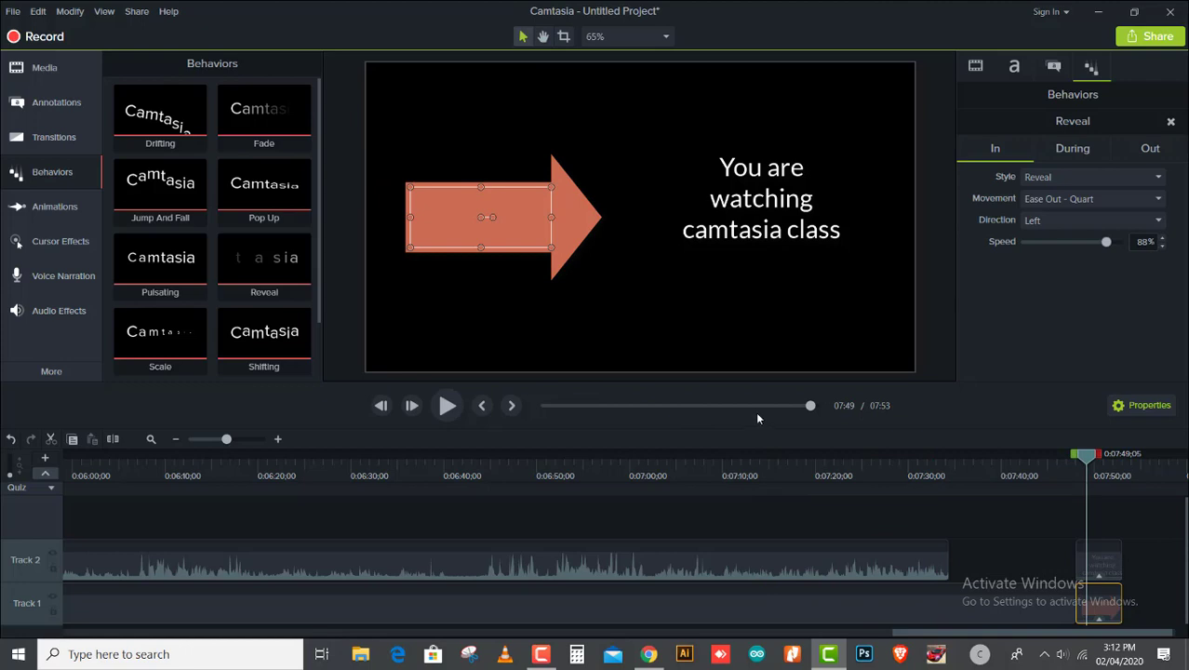
Shift the text callout's clip on Track 2 to start at about 0:07:52, near the end of the arrow clip, and preview the sequence.
left_click(736, 213)
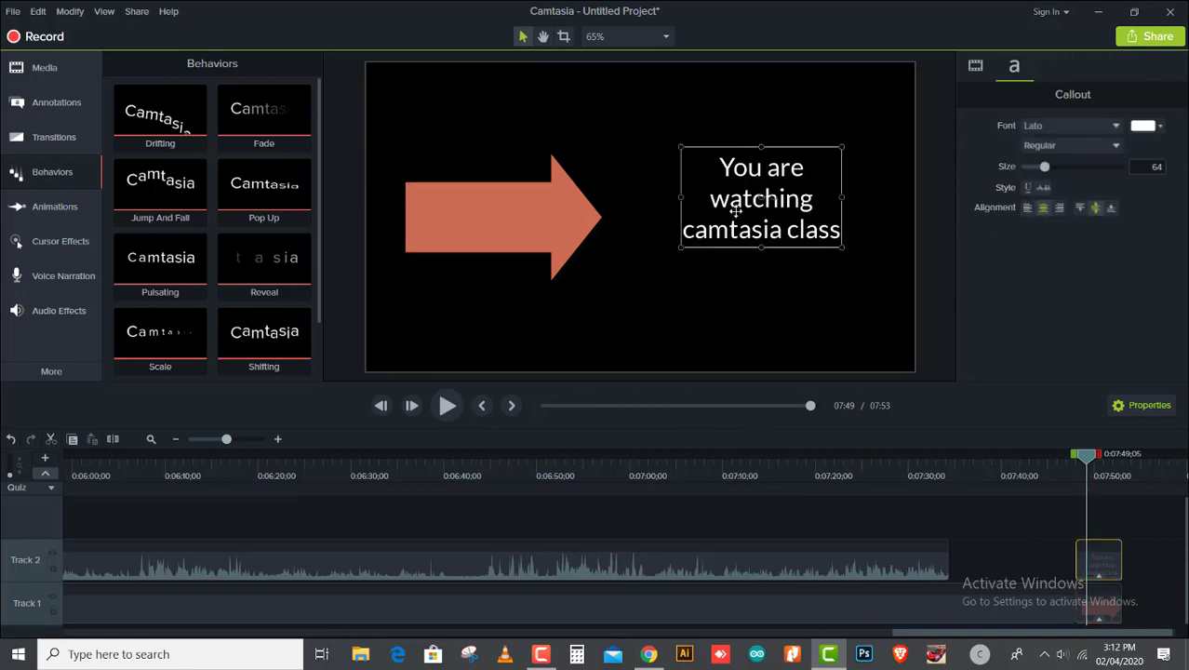
left_click(563, 228)
left_click(787, 205)
left_click_drag(1101, 568, 1137, 571)
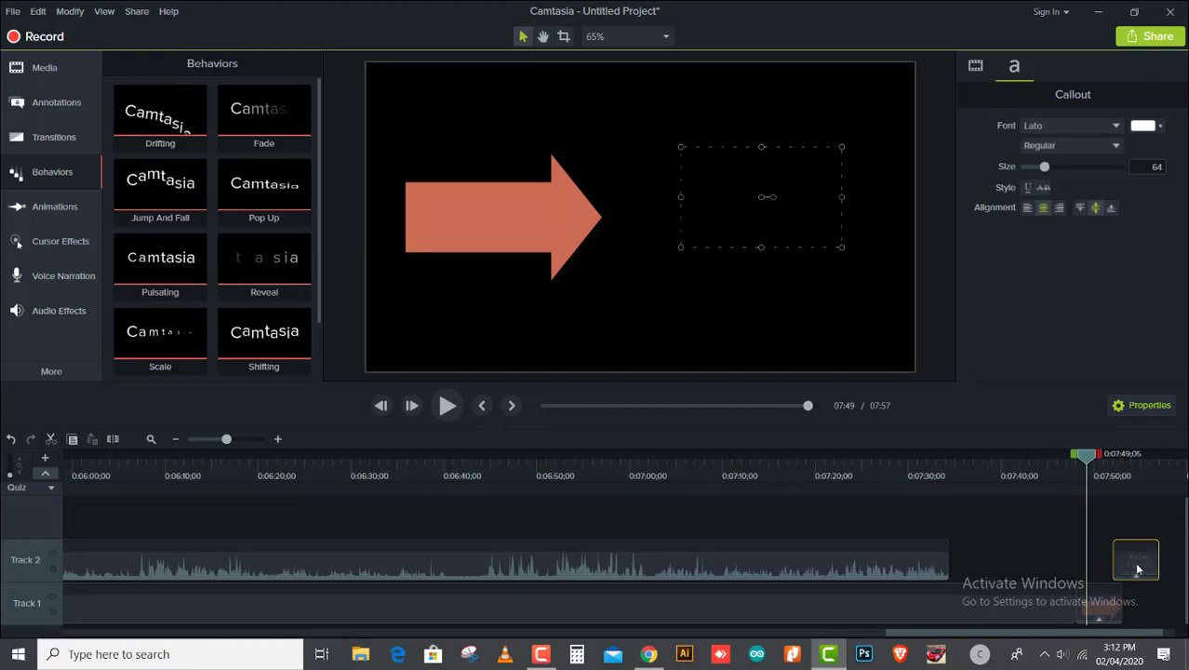
key("ctrl+Left")
key("space")
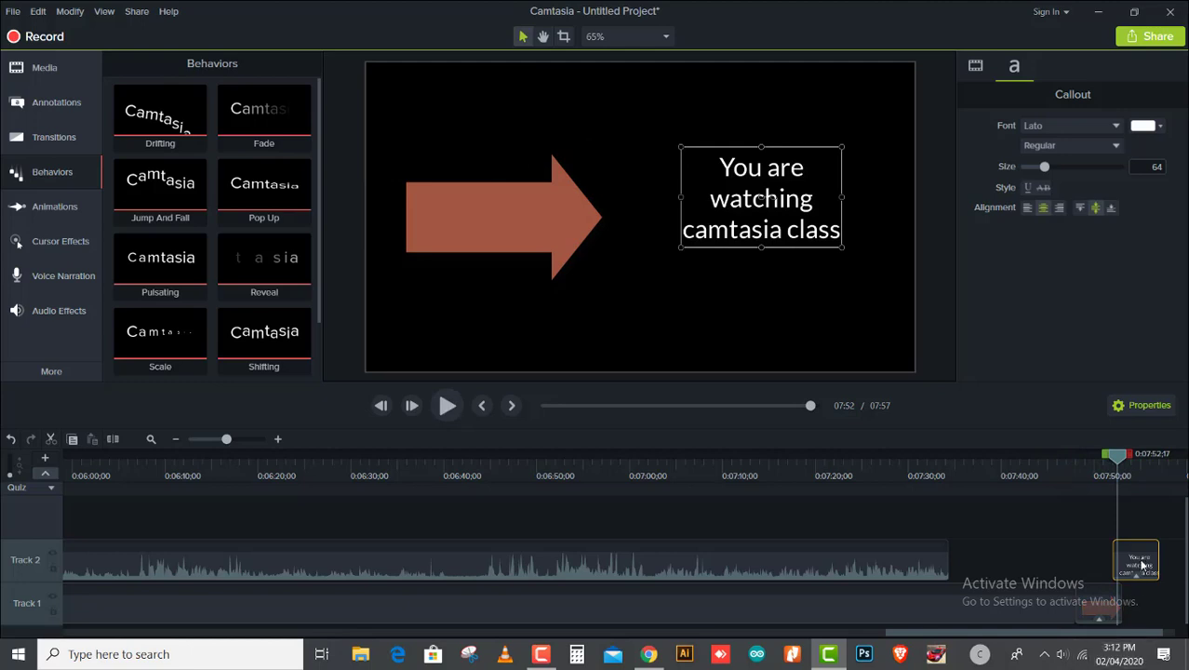
Move the text callout's clip earlier on Track 2 to start at about 0:07:50, overlapping the arrow clip, and preview the result.
left_click_drag(1133, 558, 1112, 514)
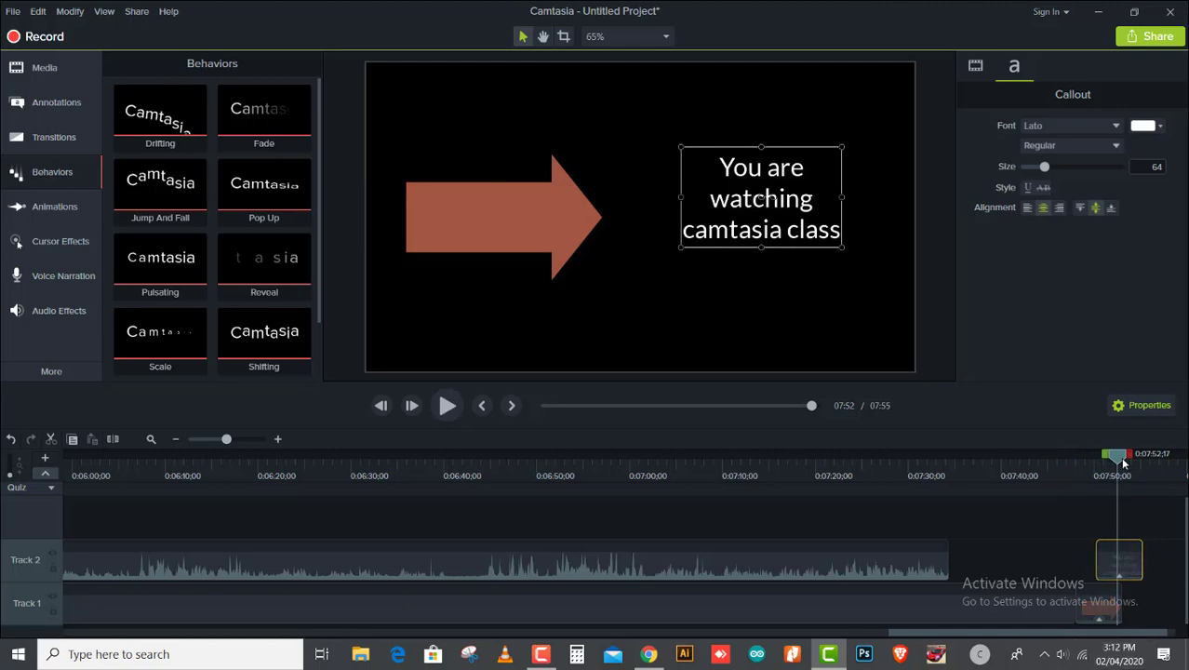
key("comma")
key("space")
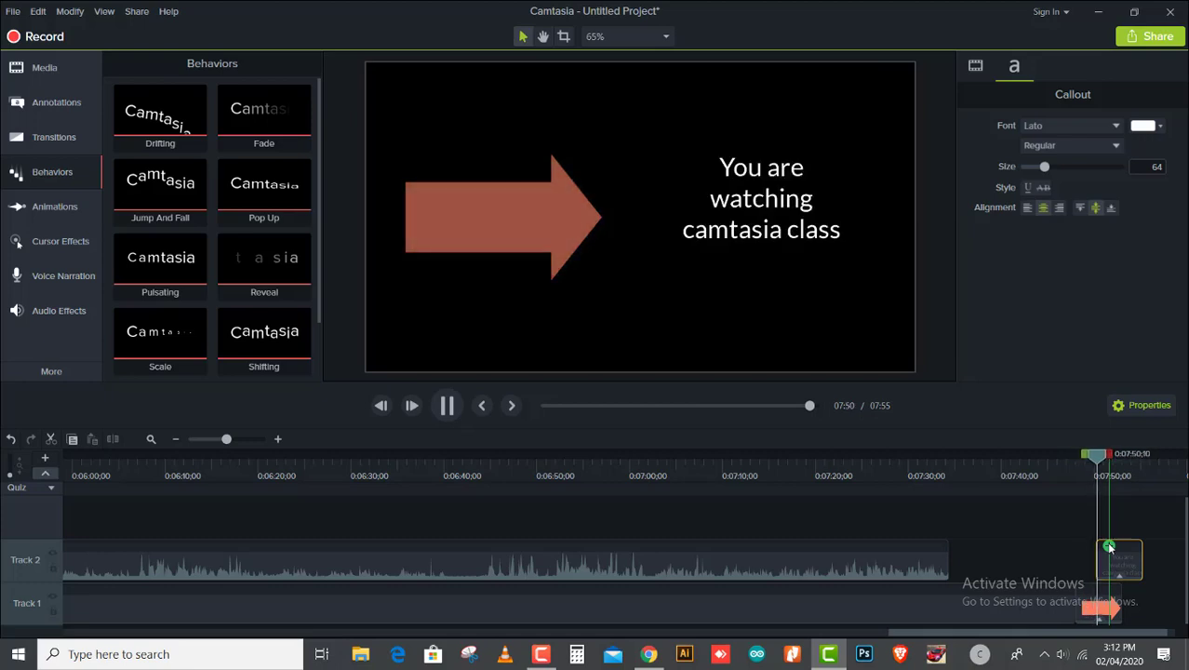
key("space")
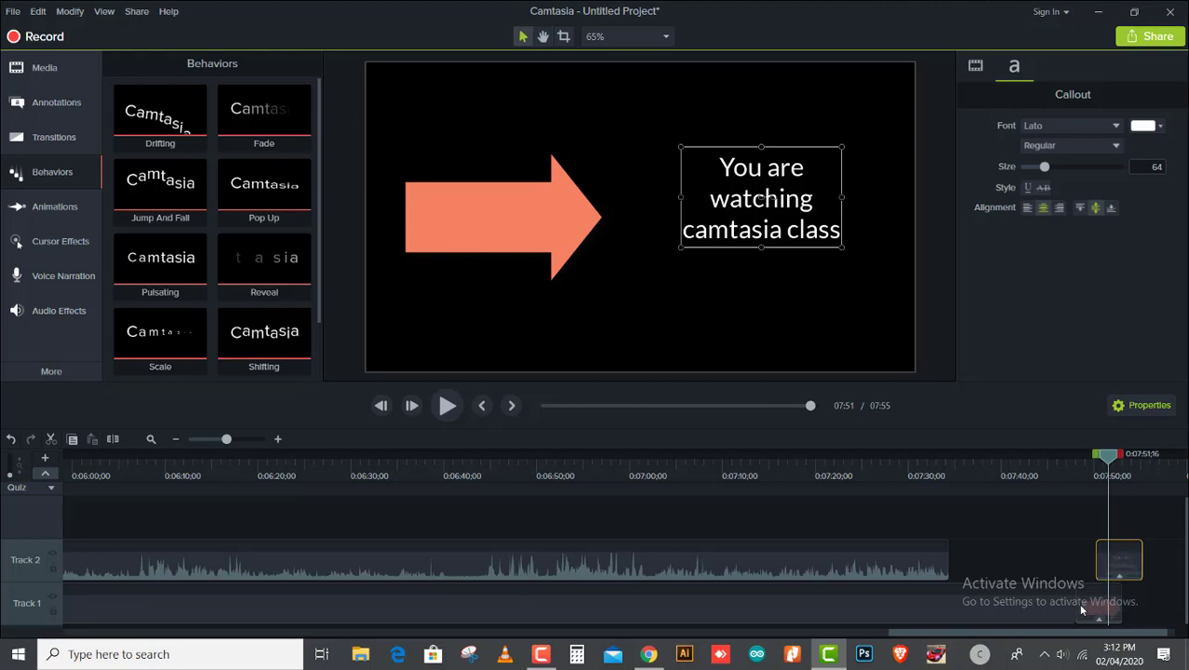
Expand the arrow clip's effects on the timeline and remove its Reveal behavior.
left_click(549, 214)
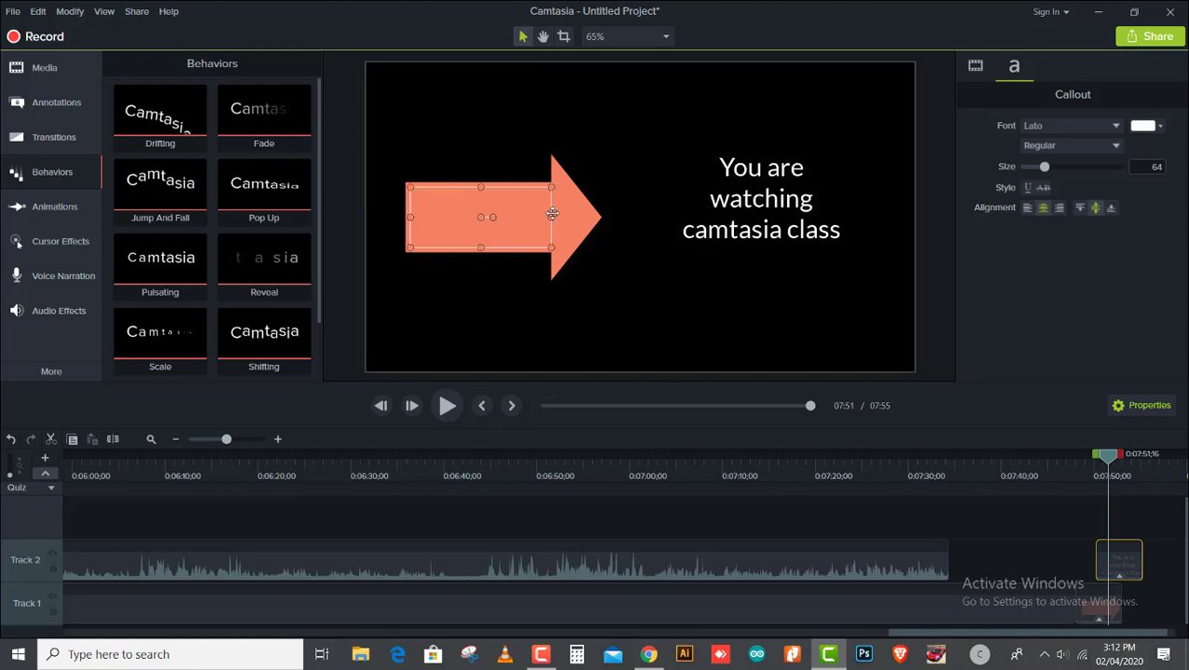
left_click(1102, 619)
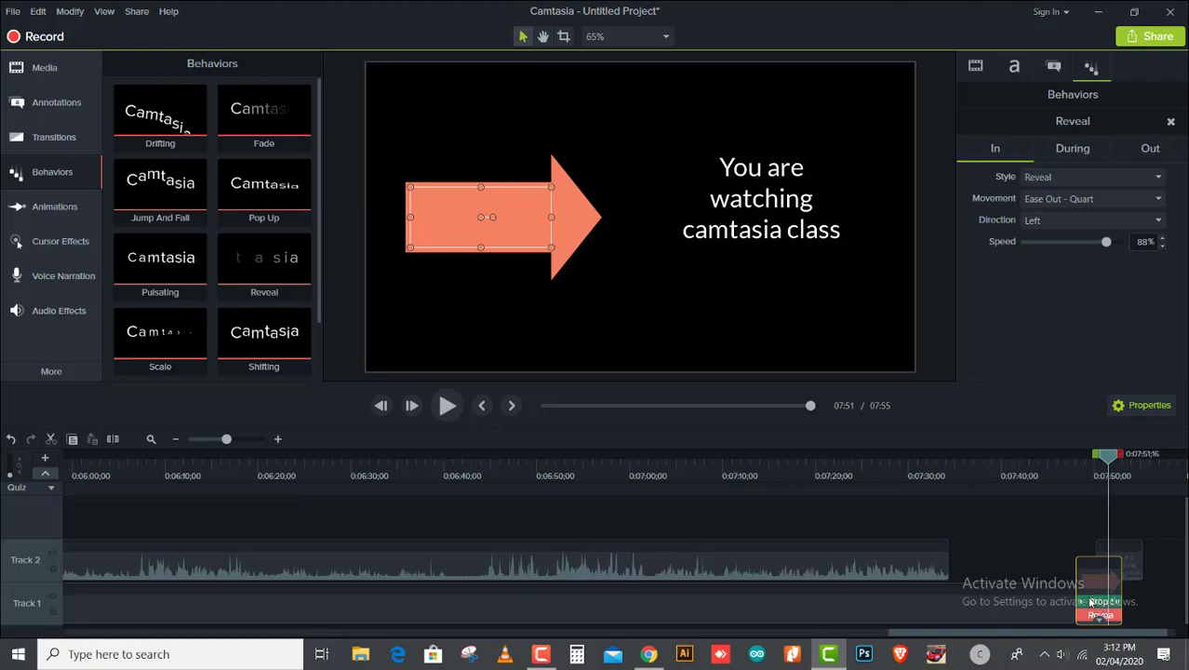
left_click(1094, 602)
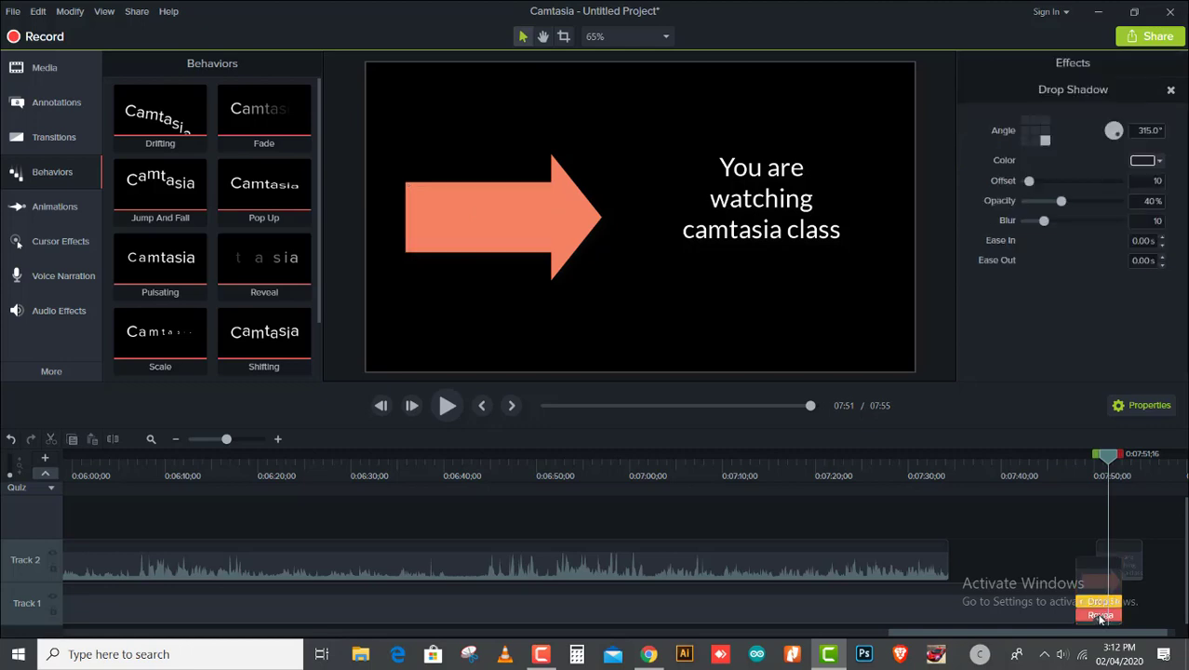
left_click(1106, 616)
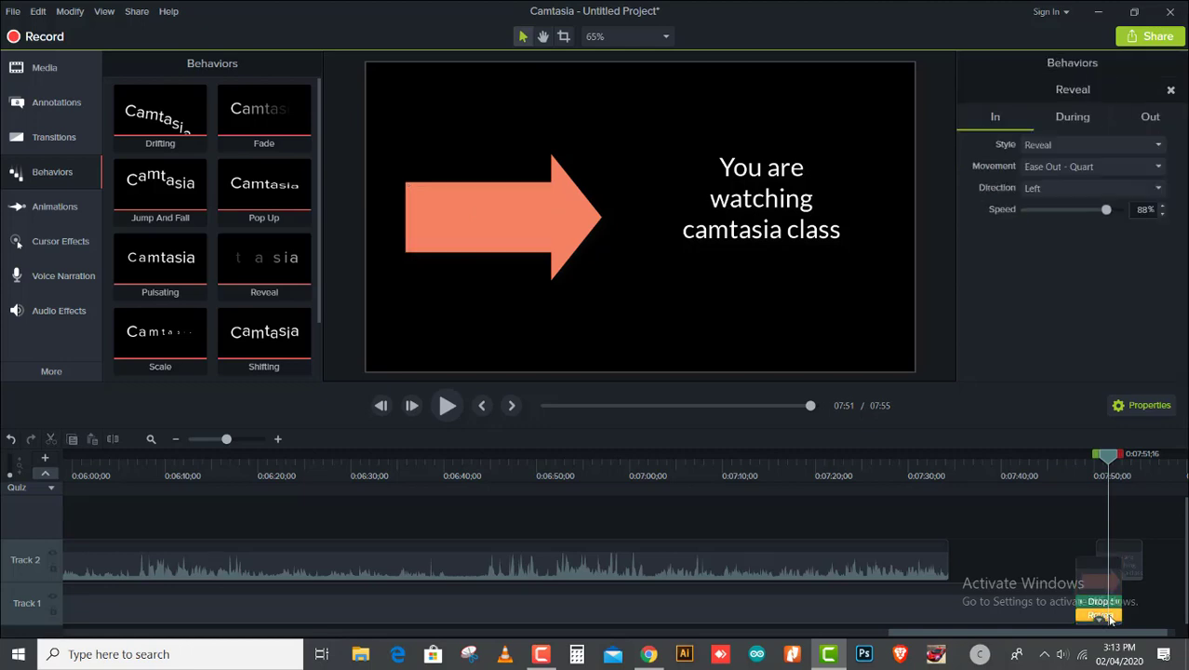
left_click(1109, 619)
left_click(1102, 620)
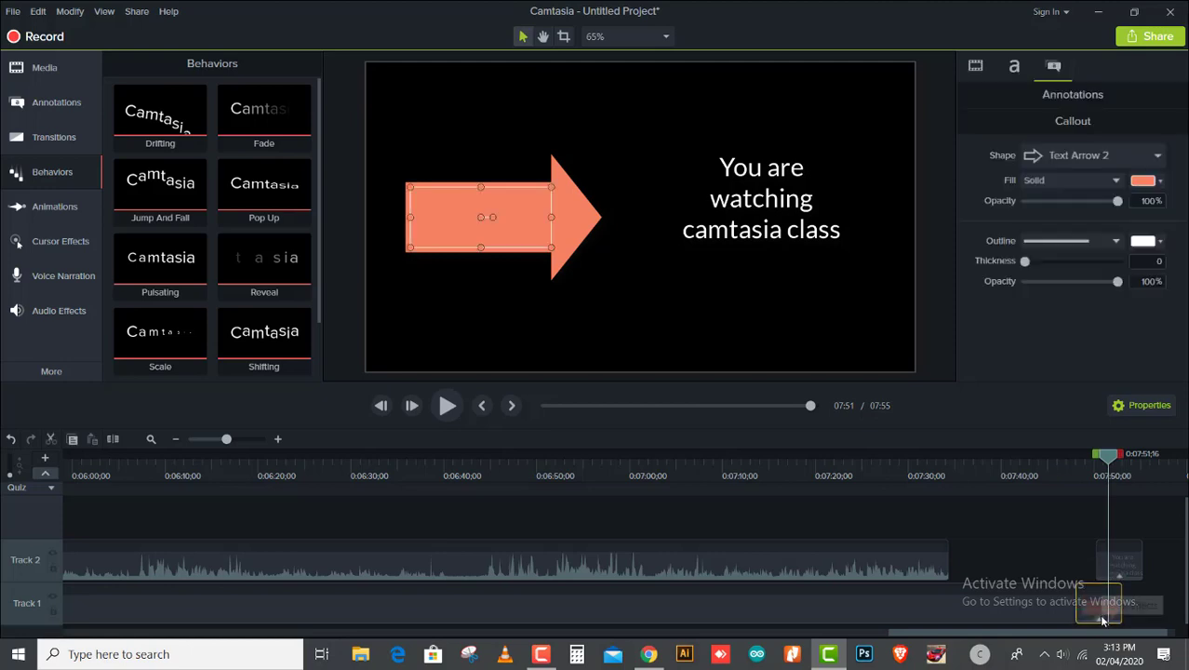
left_click(1134, 612)
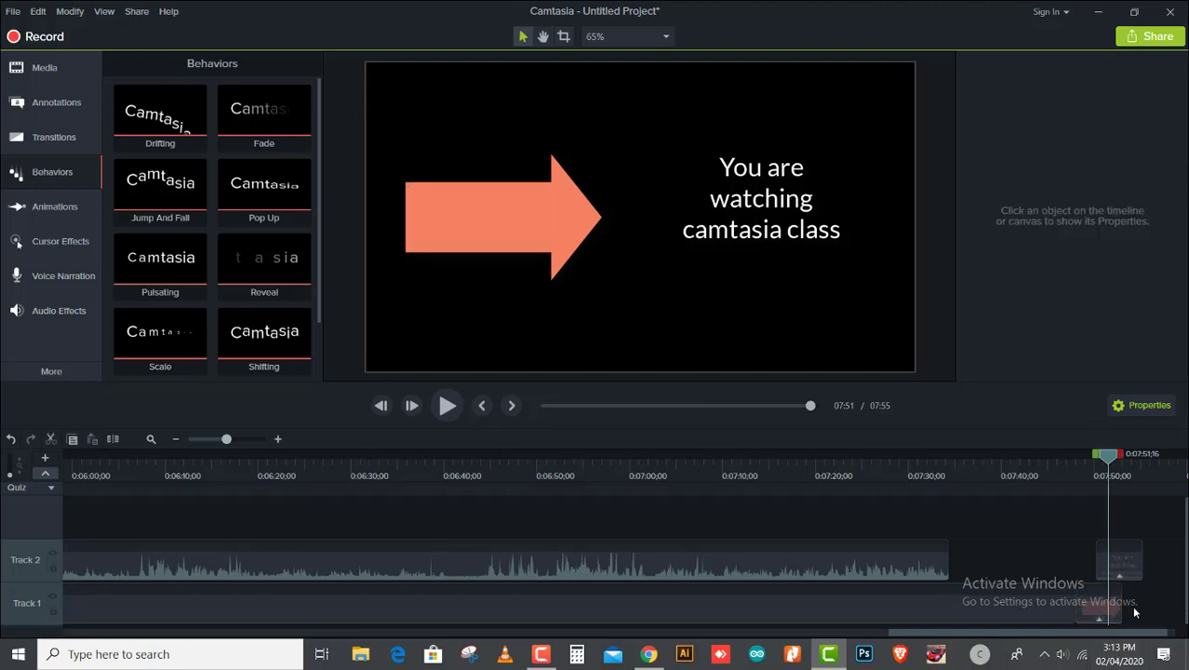
Change the arrow callout's solid fill from coral to teal green.
left_click(1103, 609)
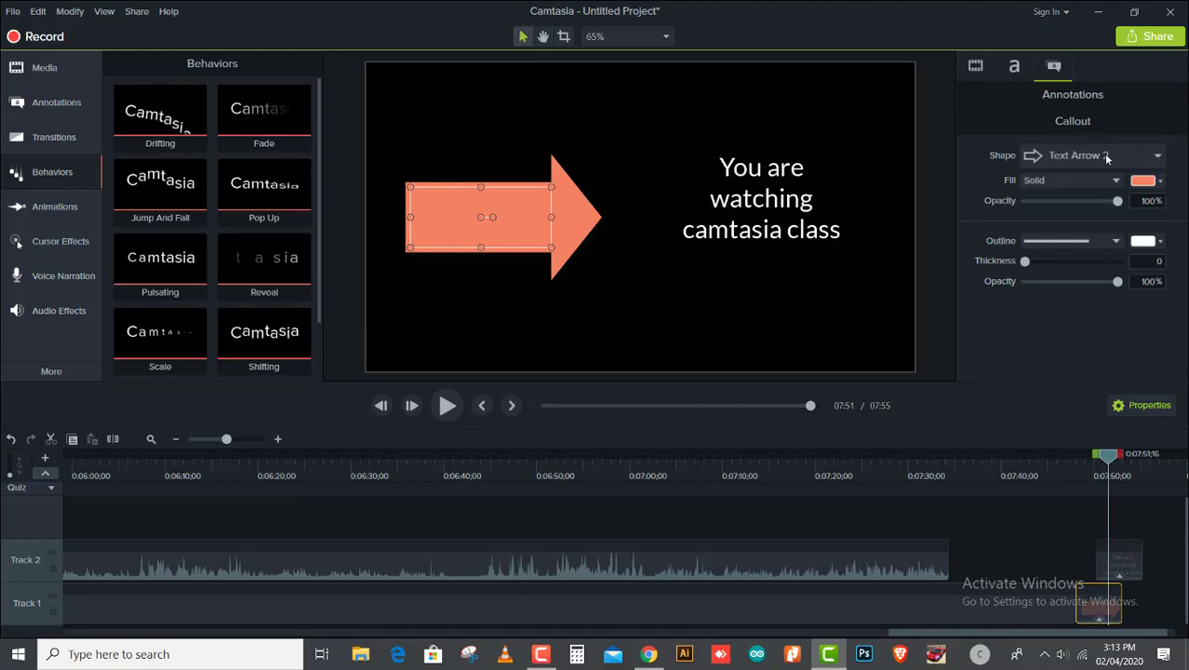
left_click(1158, 183)
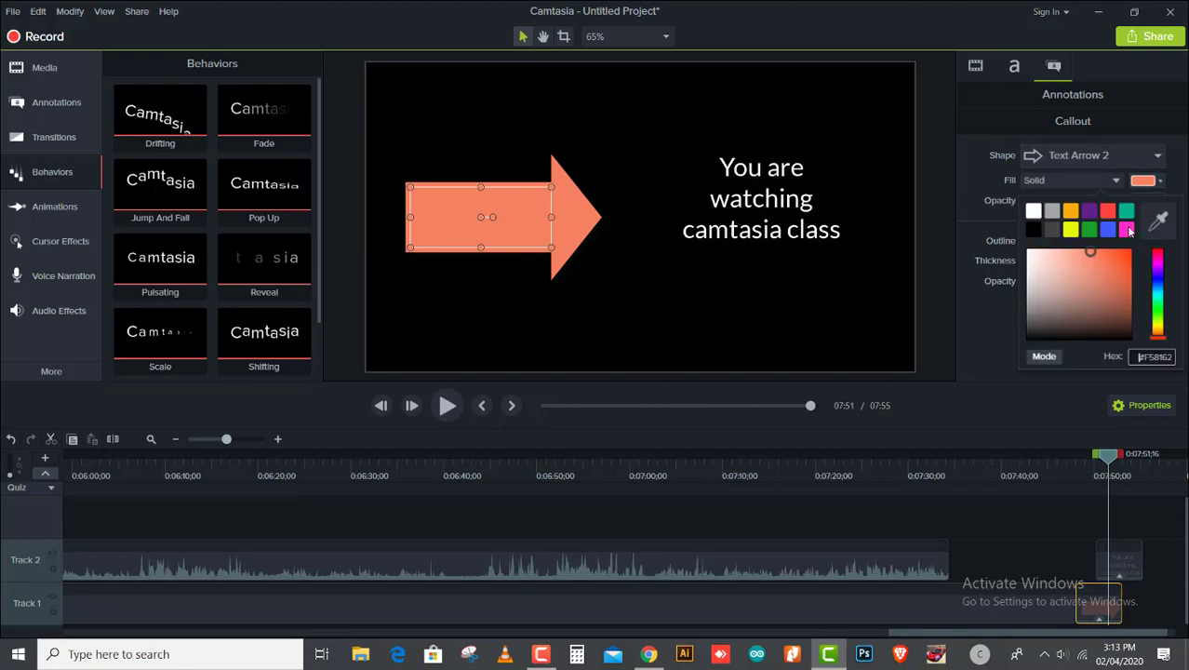
left_click(1127, 219)
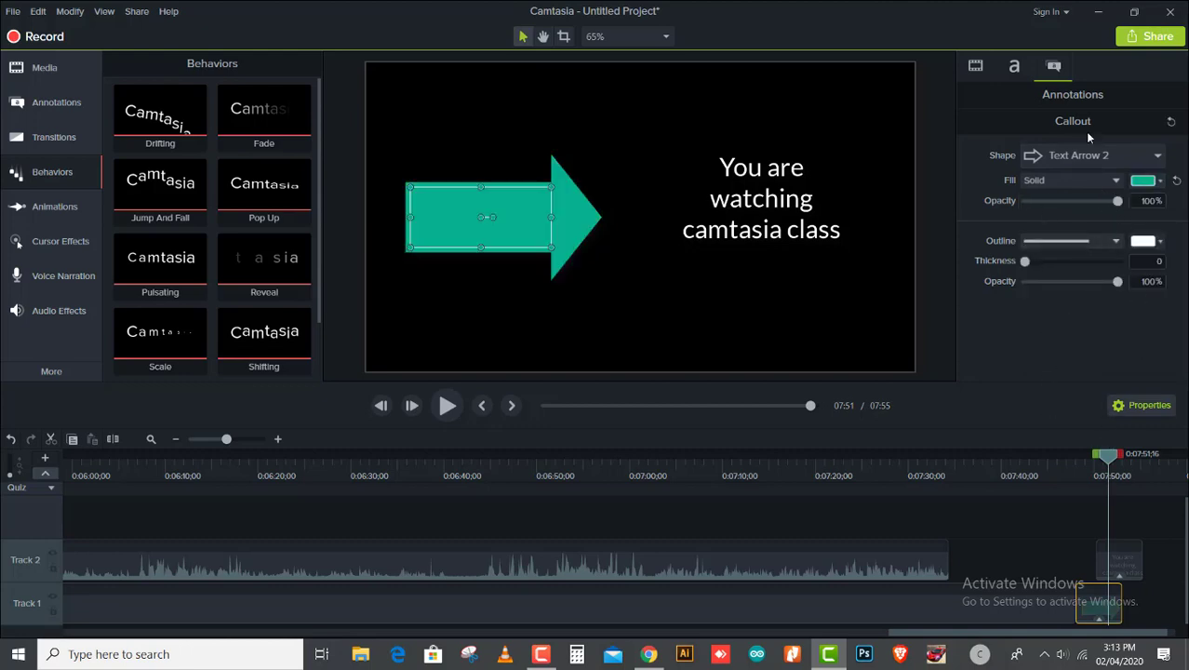
Apply the Sliding behavior to the teal arrow callout and preview the animation from the start of its clip.
left_click_drag(238, 193, 1107, 548)
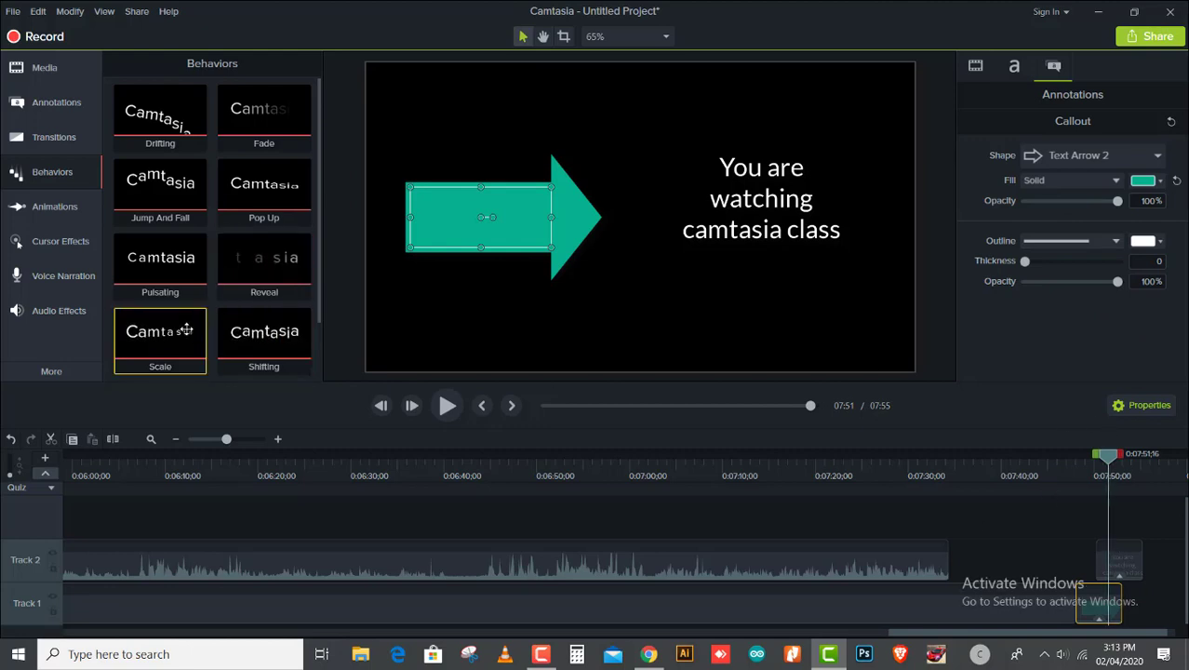
scroll(187, 335, "down", 1)
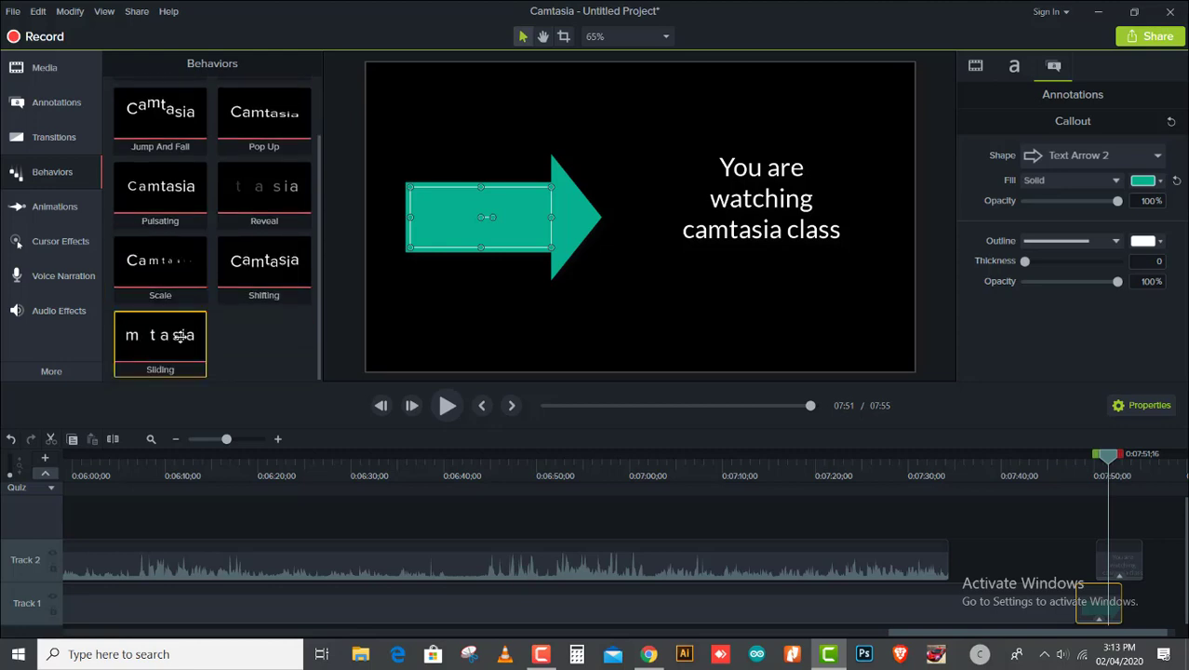
left_click_drag(184, 335, 1109, 609)
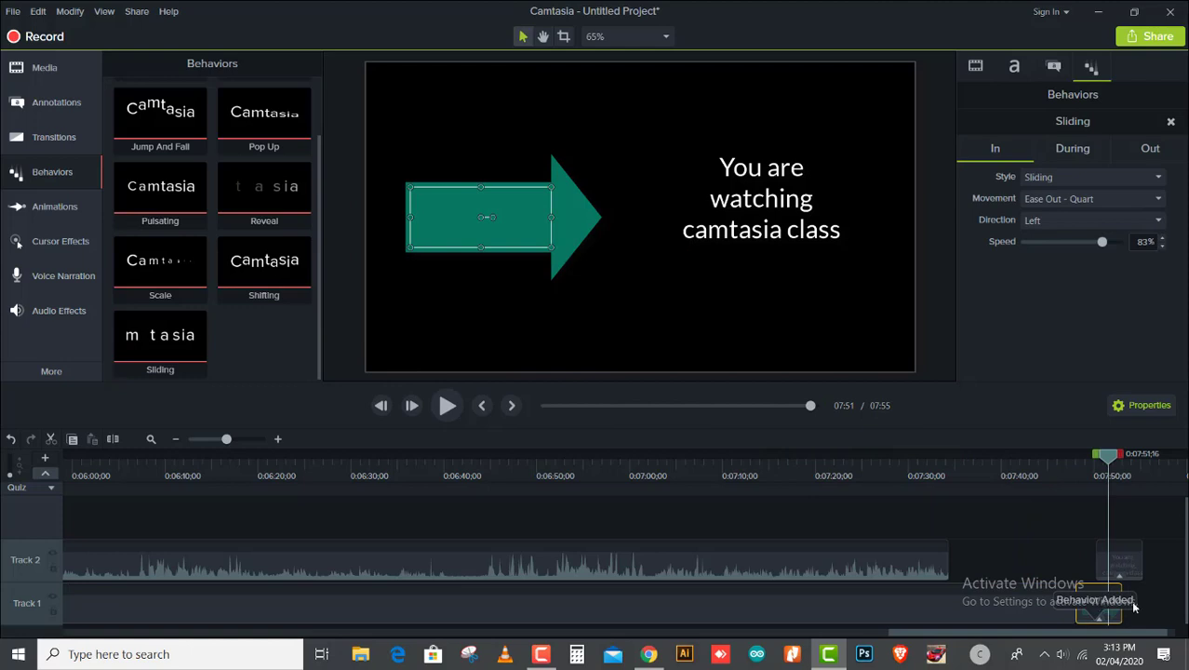
left_click_drag(1110, 465, 1074, 465)
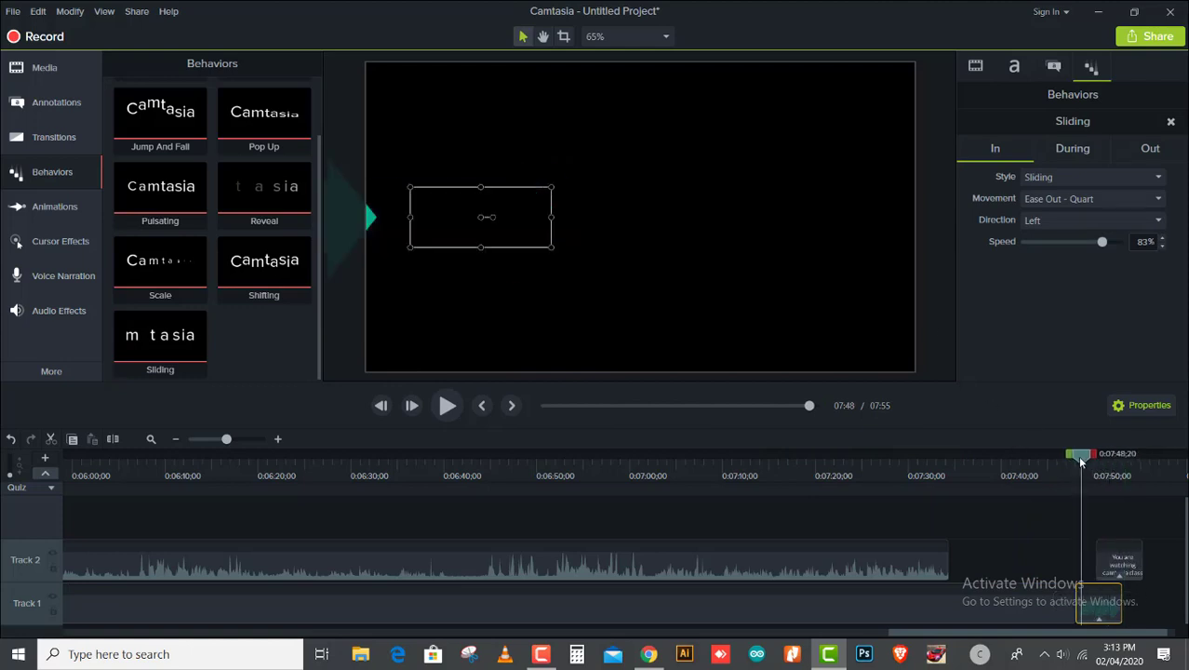
key("space")
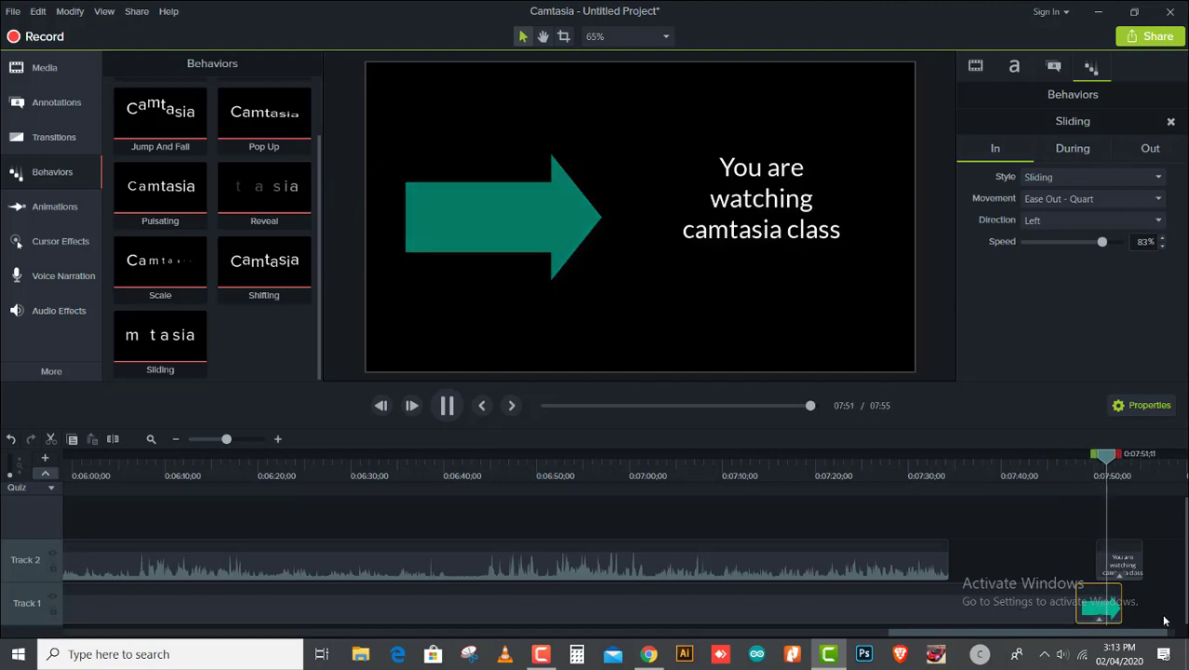
Review the In and Out settings of the arrow's Sliding behavior, including the available animation styles.
left_click(1103, 620)
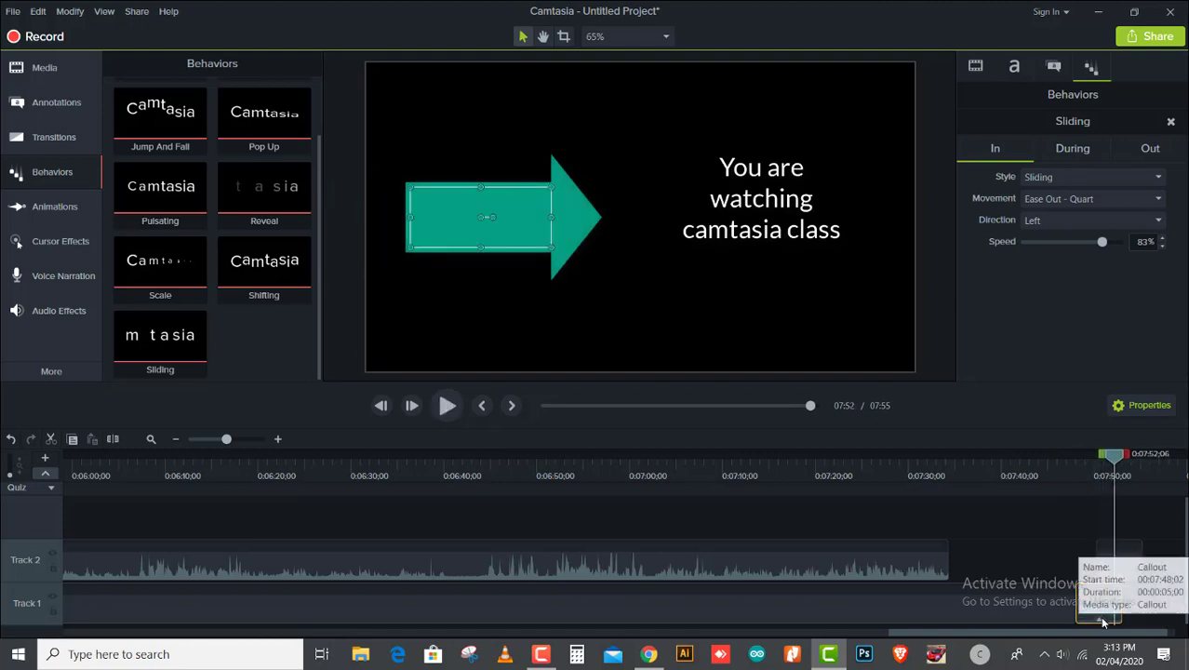
left_click(1046, 176)
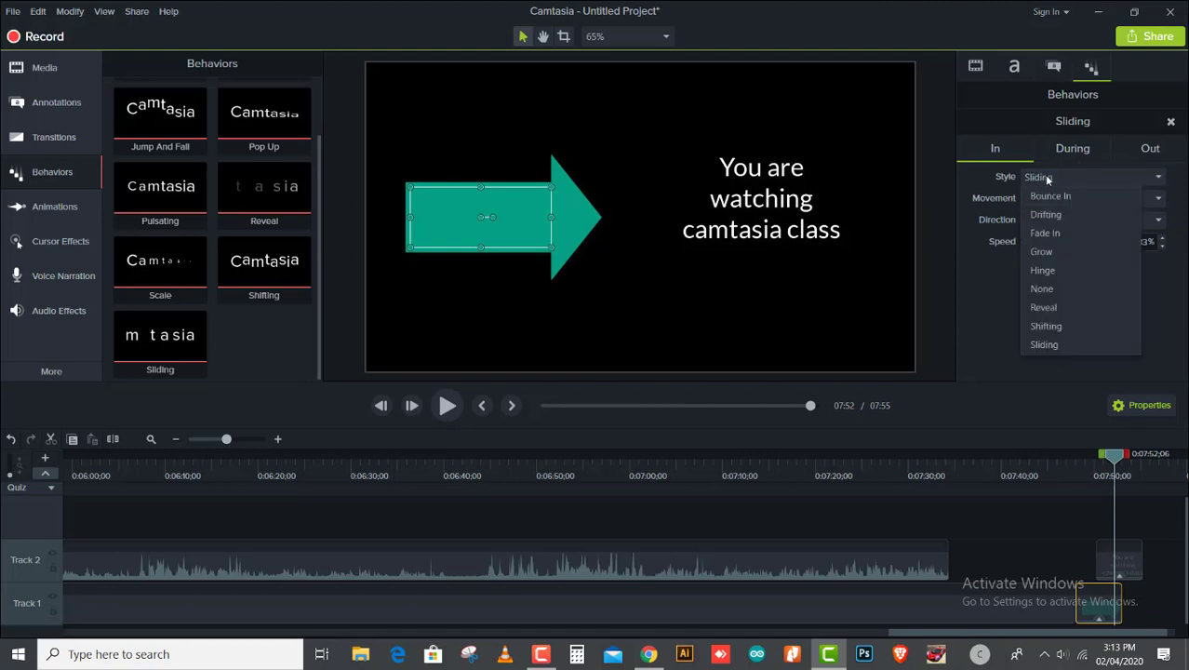
left_click(1044, 174)
left_click(1155, 152)
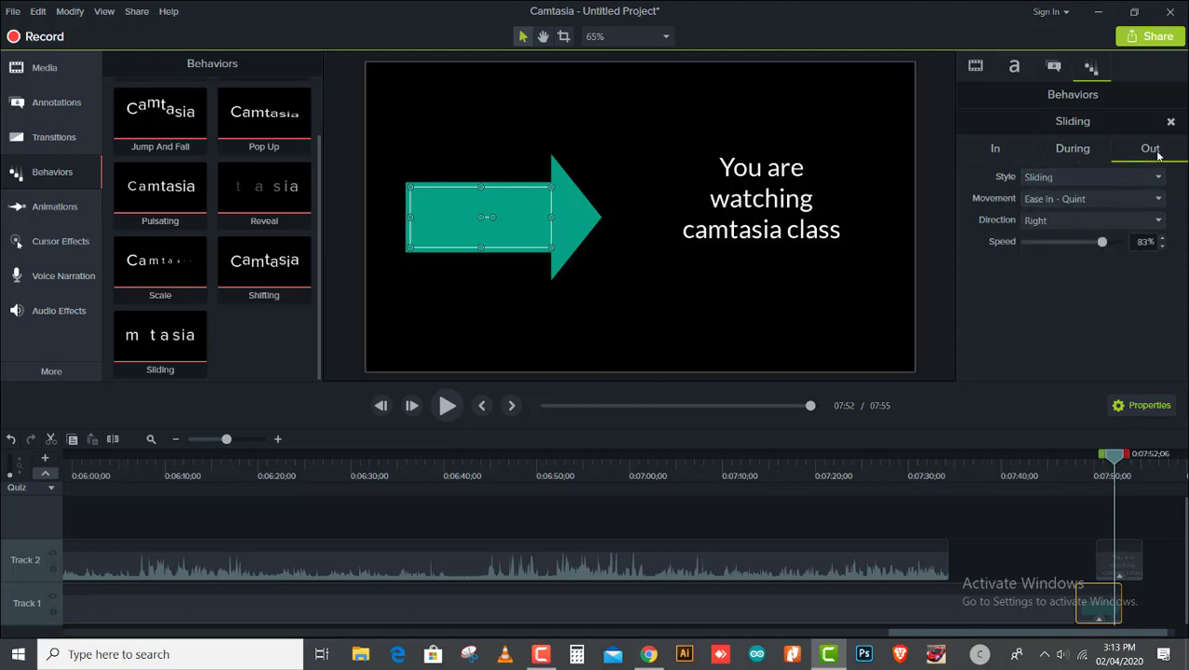
left_click(1079, 175)
left_click(1077, 175)
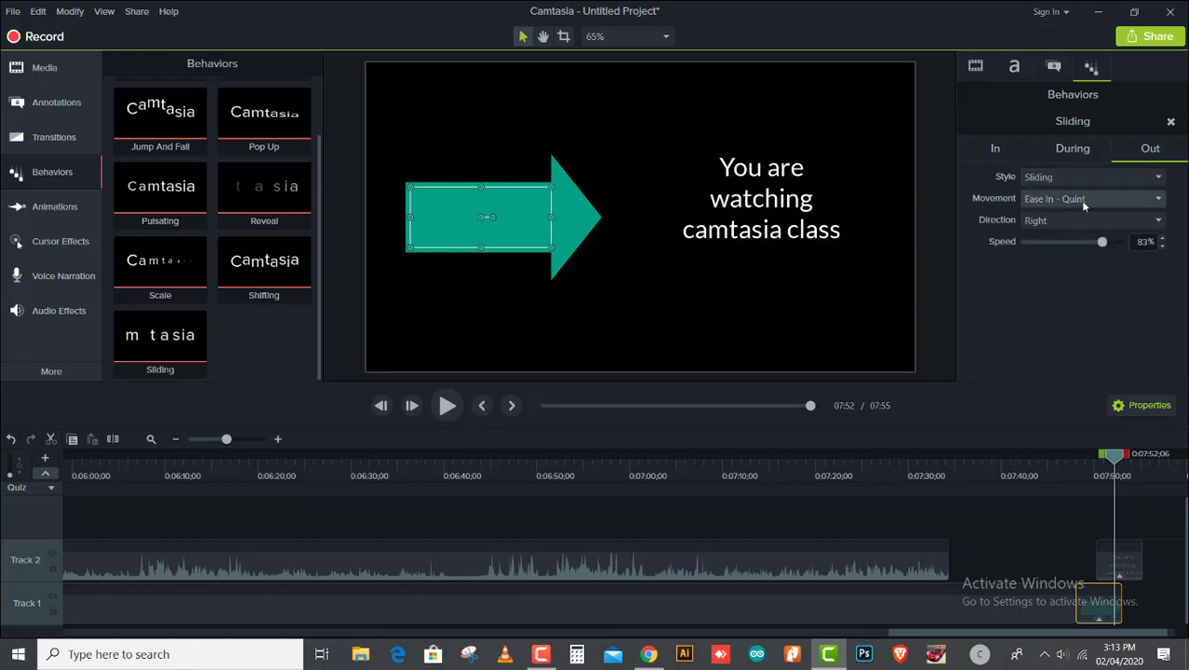
Set the Out direction of the arrow's Sliding behavior to Top and preview the animation from the start of its clip.
left_click(1080, 199)
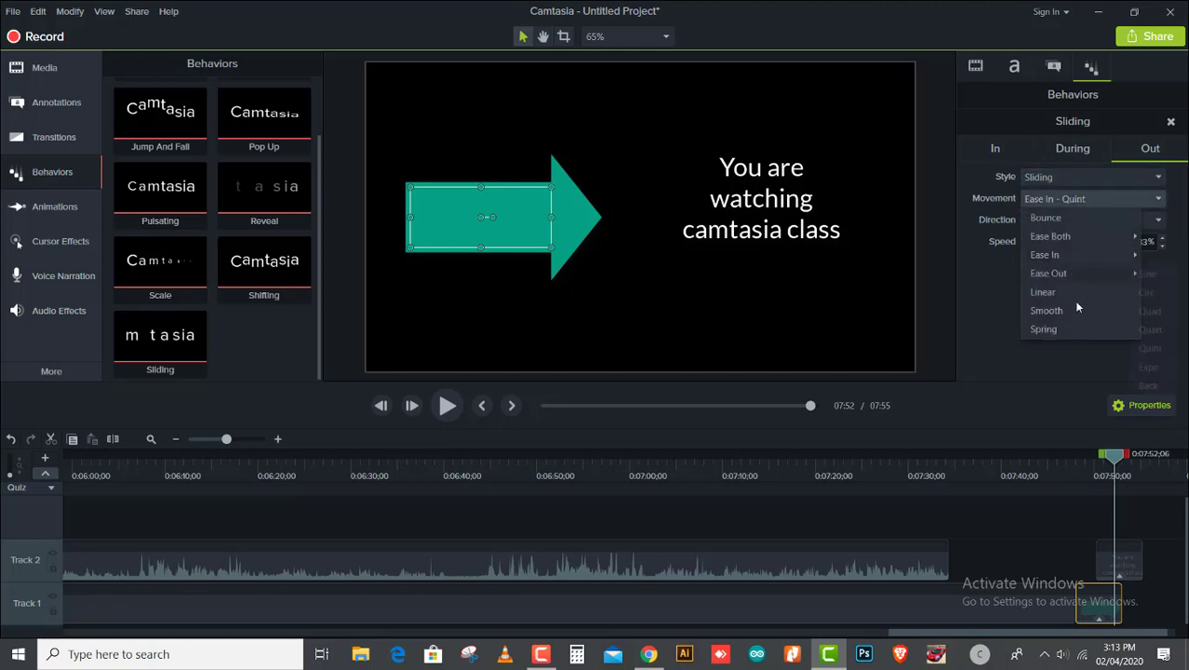
left_click(1042, 268)
left_click(1052, 221)
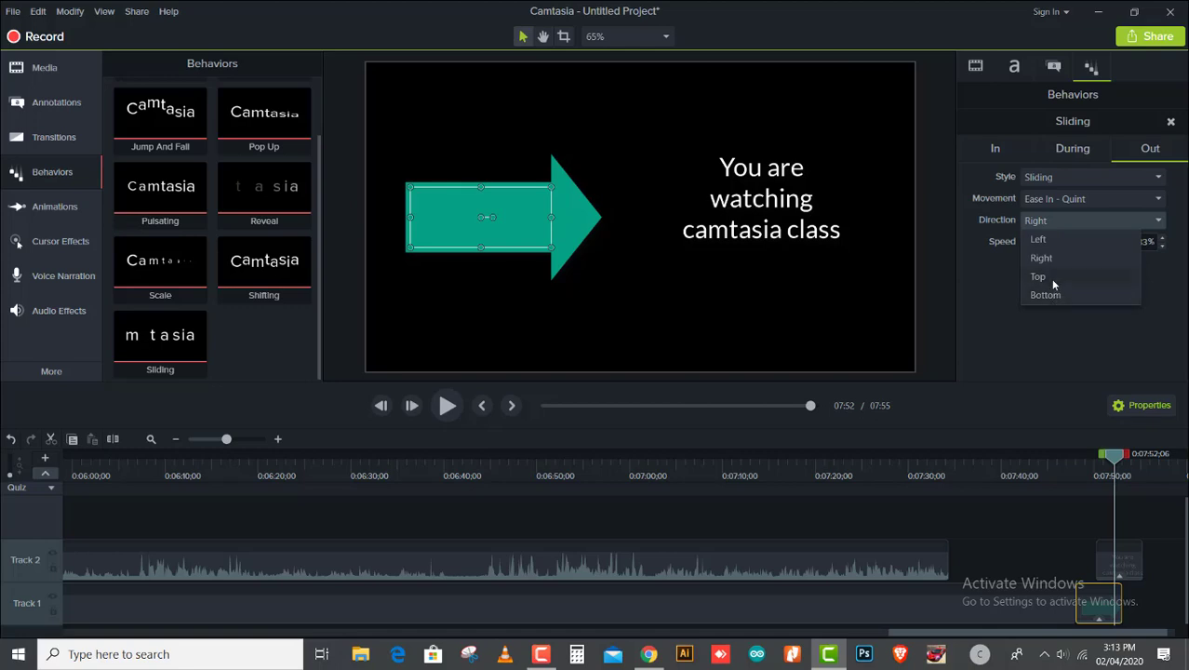
left_click(1040, 276)
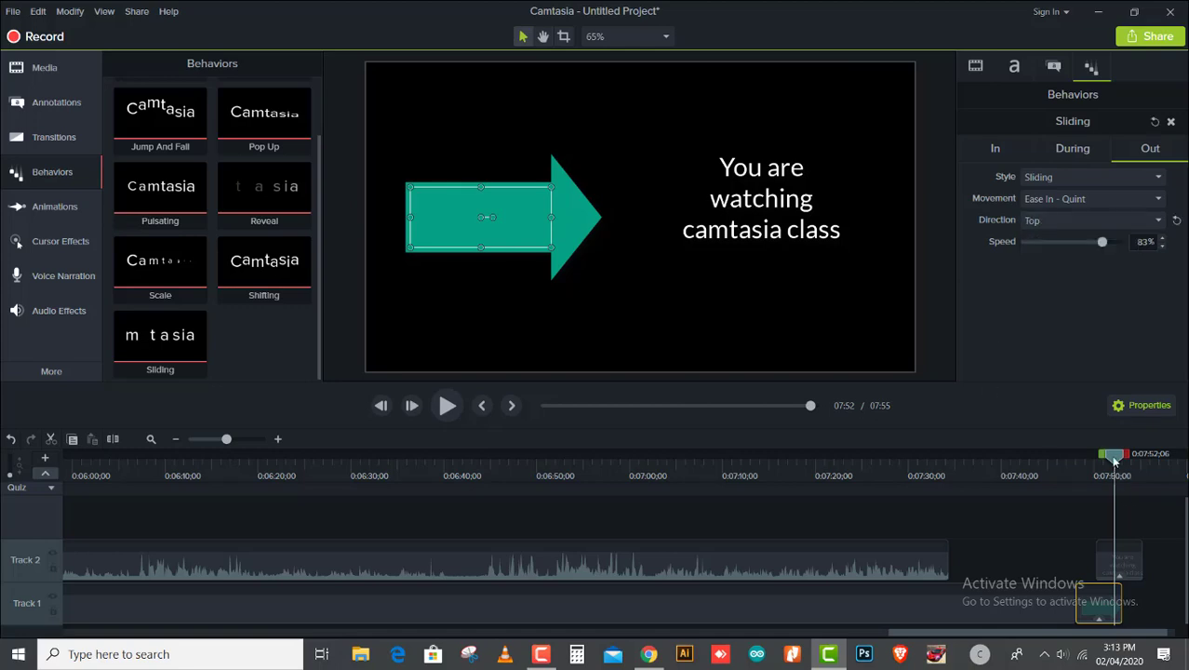
left_click_drag(1115, 458, 1077, 475)
key("space")
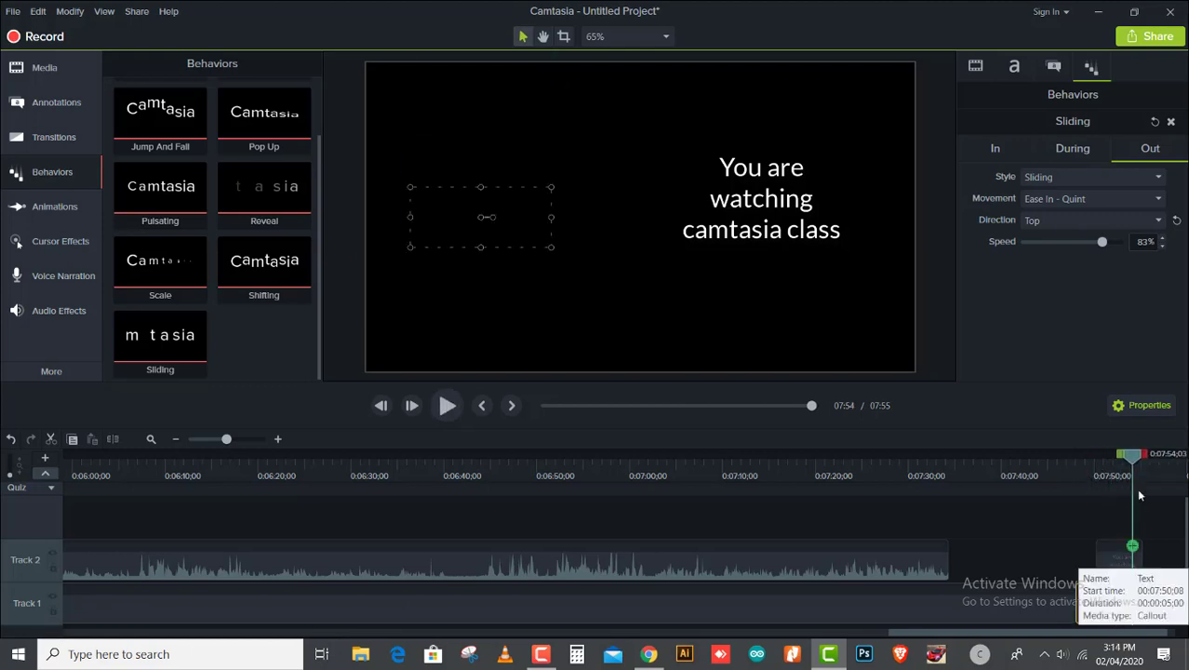
left_click_drag(1128, 455, 1080, 467)
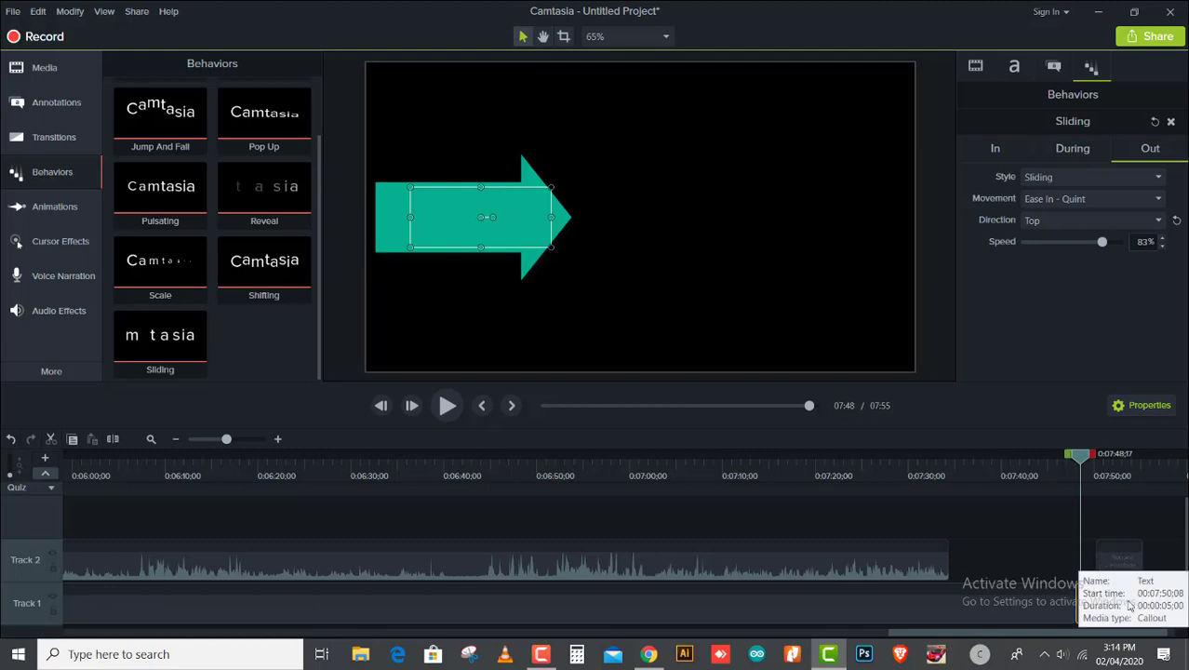
right_click(1099, 600)
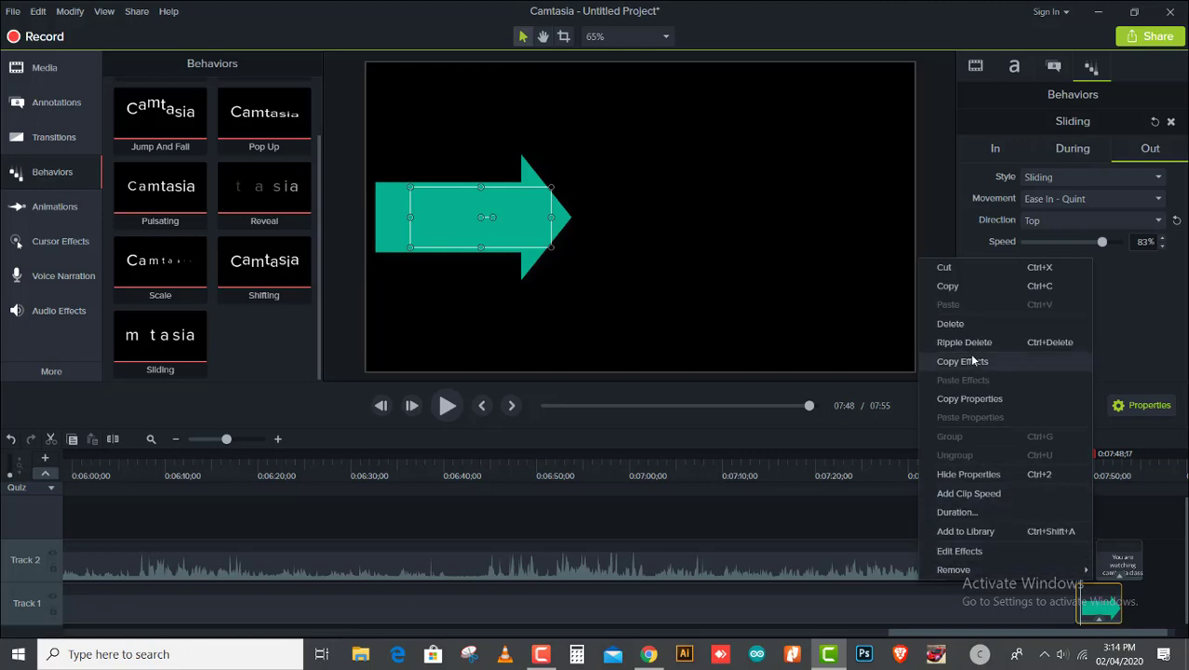
left_click(1121, 505)
left_click_drag(1019, 635, 1119, 628)
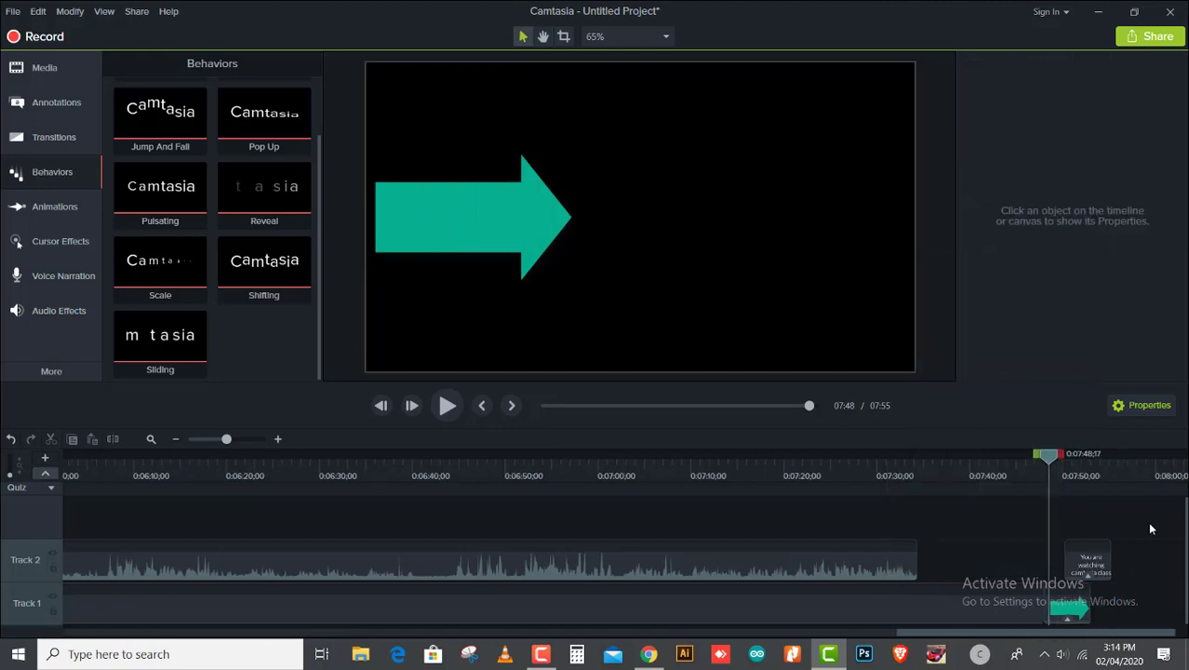
left_click(862, 564)
right_click(830, 552)
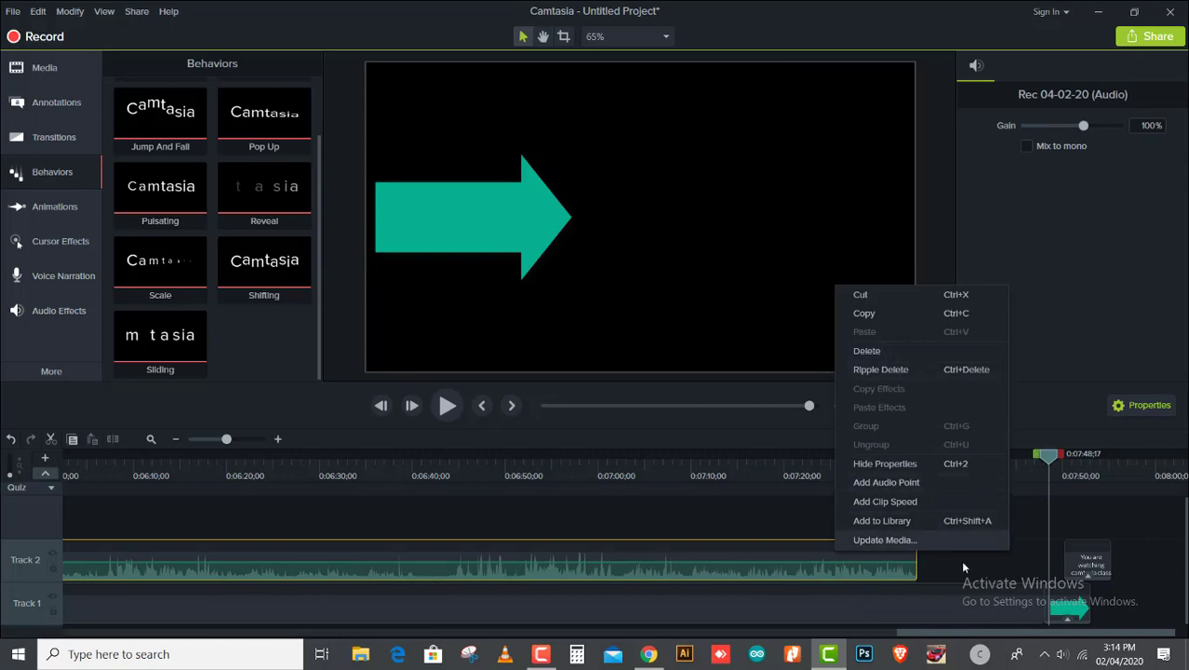
left_click(1144, 524)
left_click(1086, 563)
right_click(1080, 554)
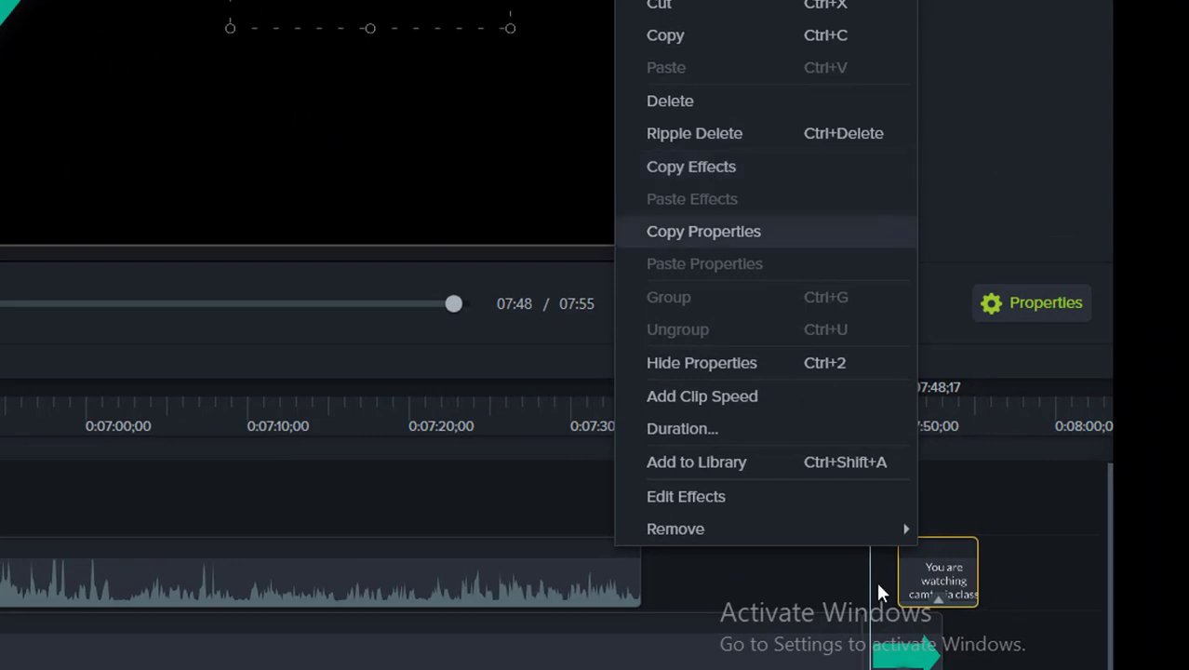
Copy the effects from the arrow clip, paste them onto the text callout clip and play back the result from before both clips.
left_click(895, 654)
right_click(893, 652)
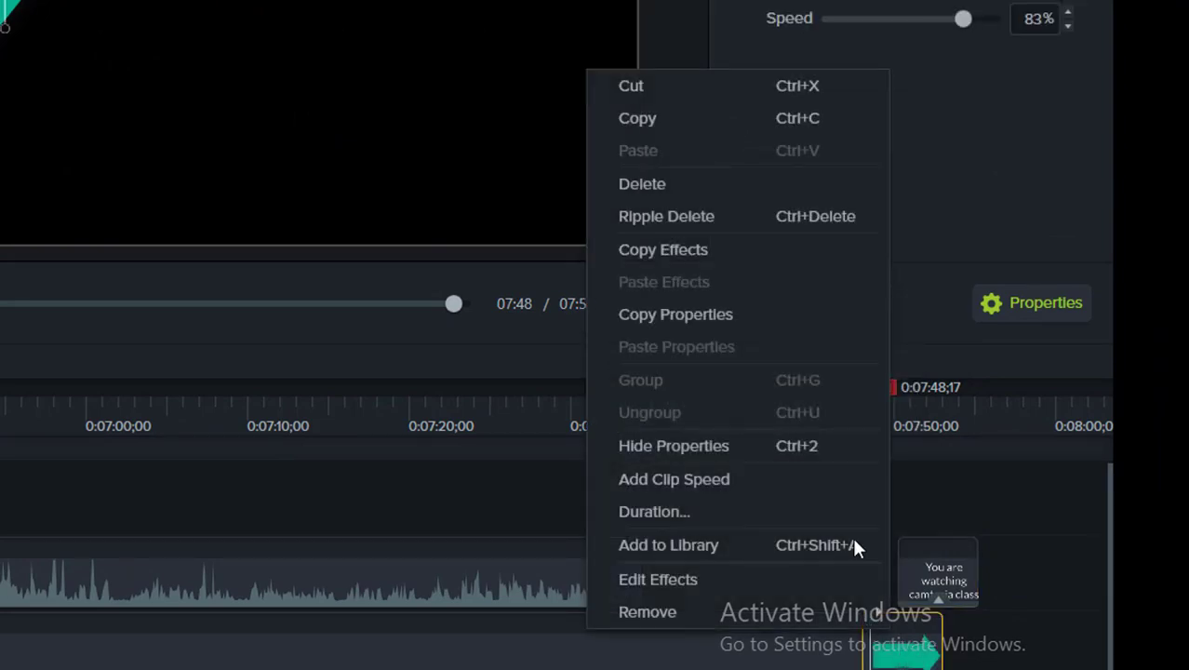
left_click(707, 252)
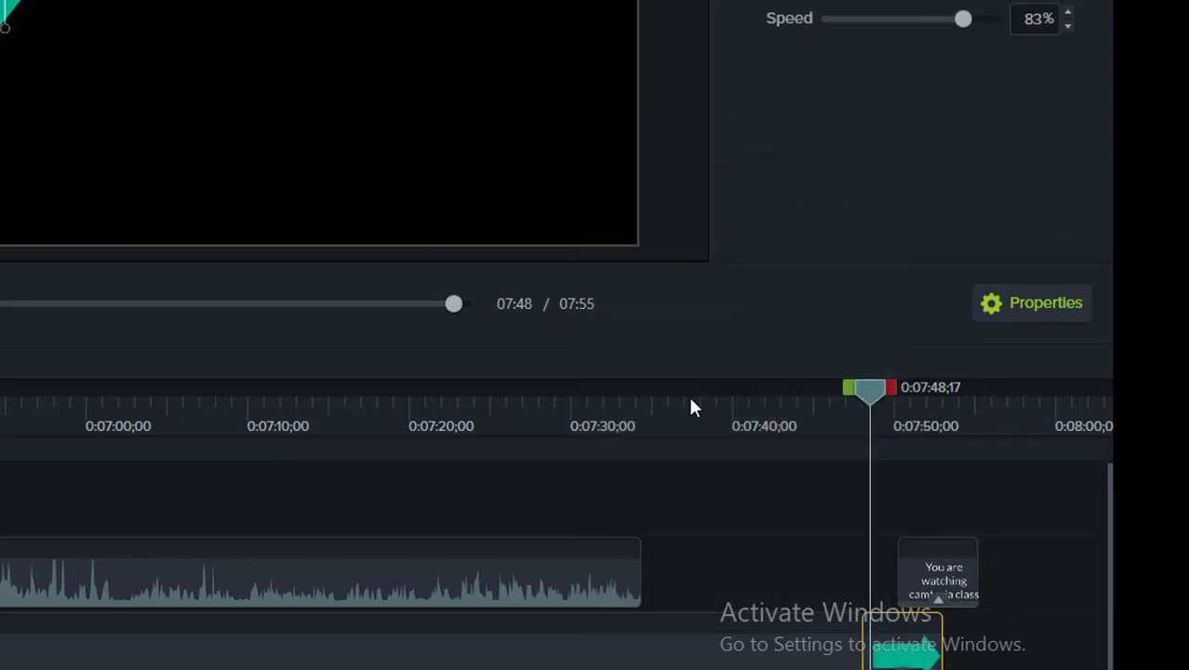
left_click(938, 584)
right_click(940, 578)
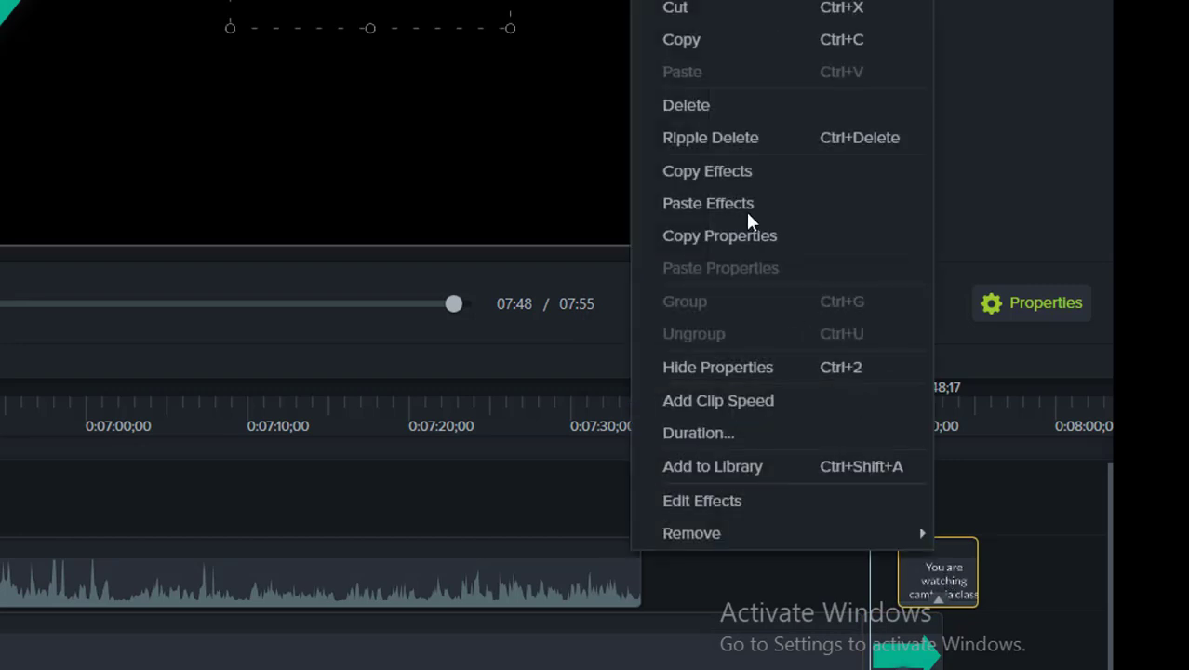
left_click(707, 203)
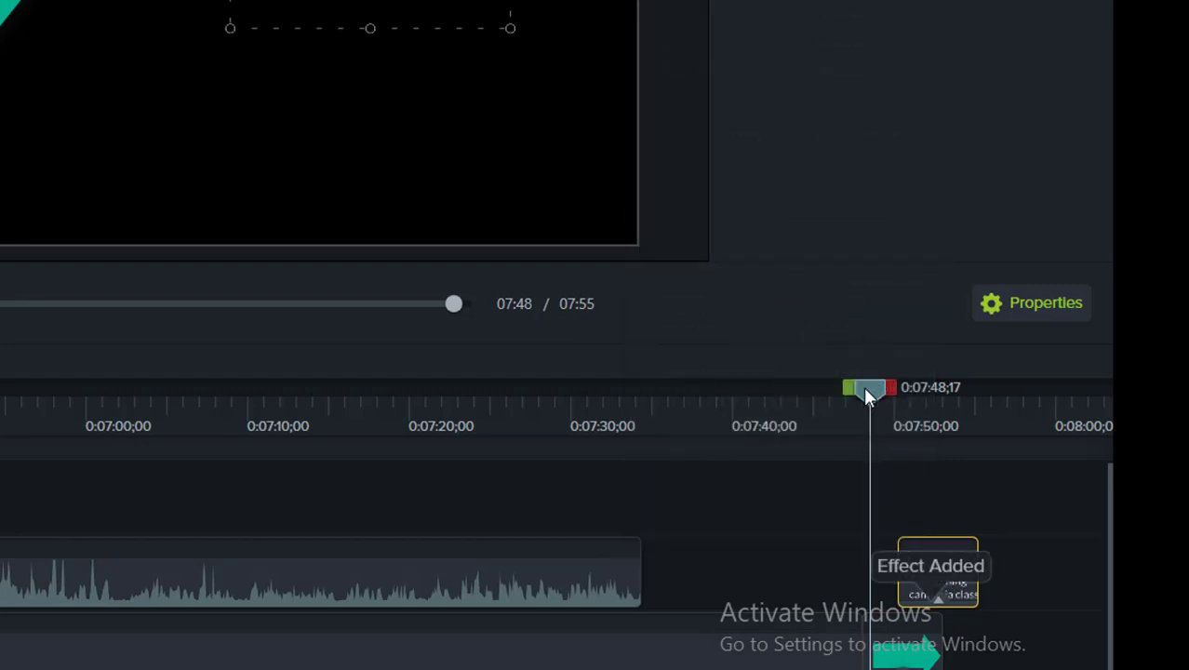
left_click_drag(865, 394, 793, 405)
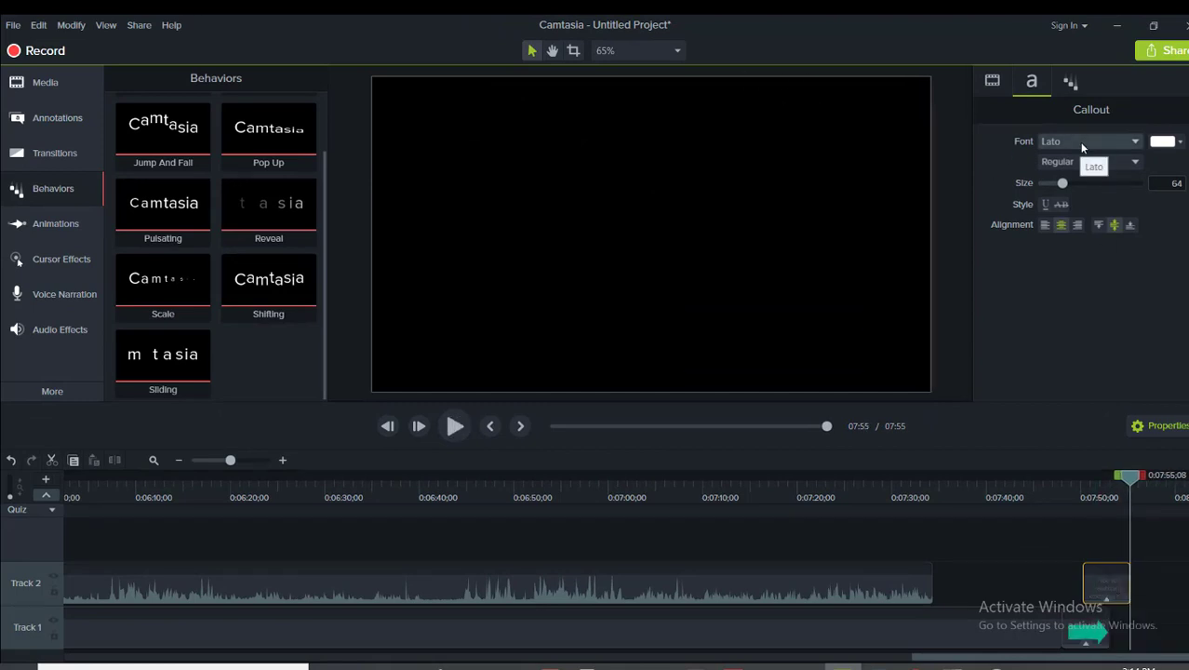
scroll(189, 244, "up", 1)
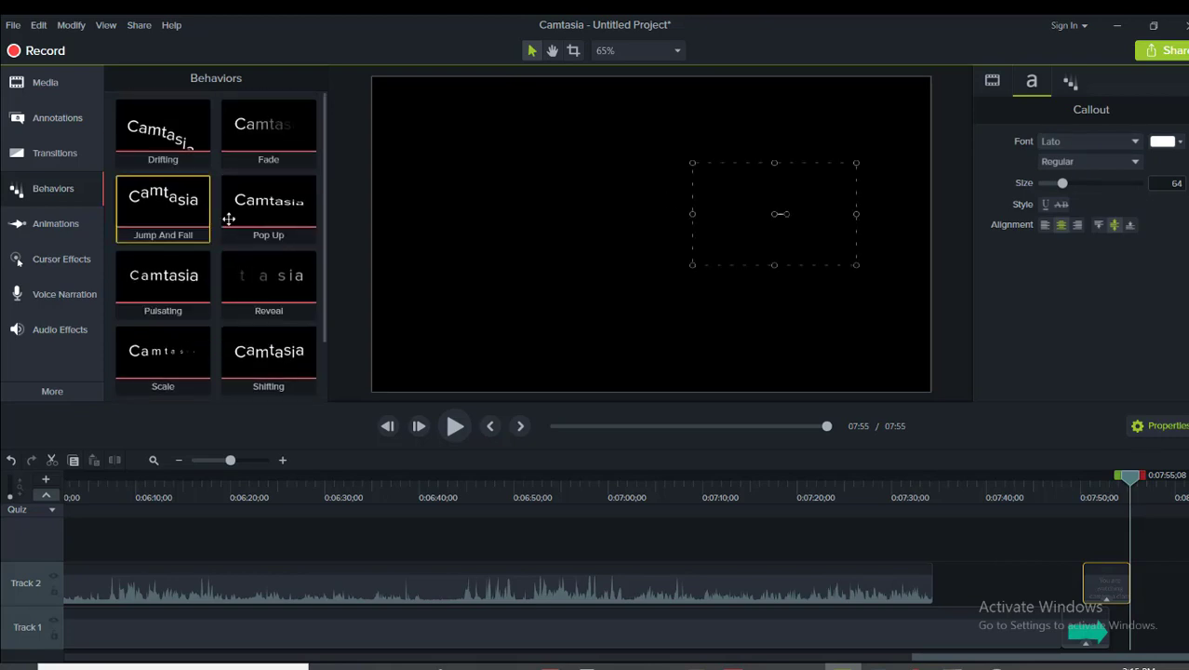